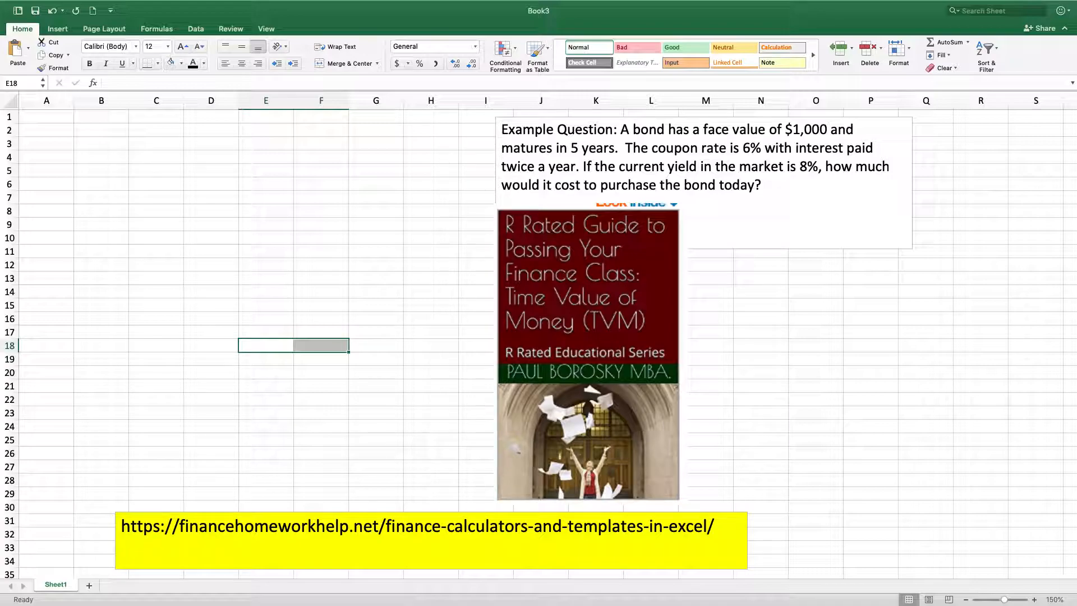
Enter the title "All About Bonds" in cell B2.
{"action": "left_click", "coordinate": [113, 136]}
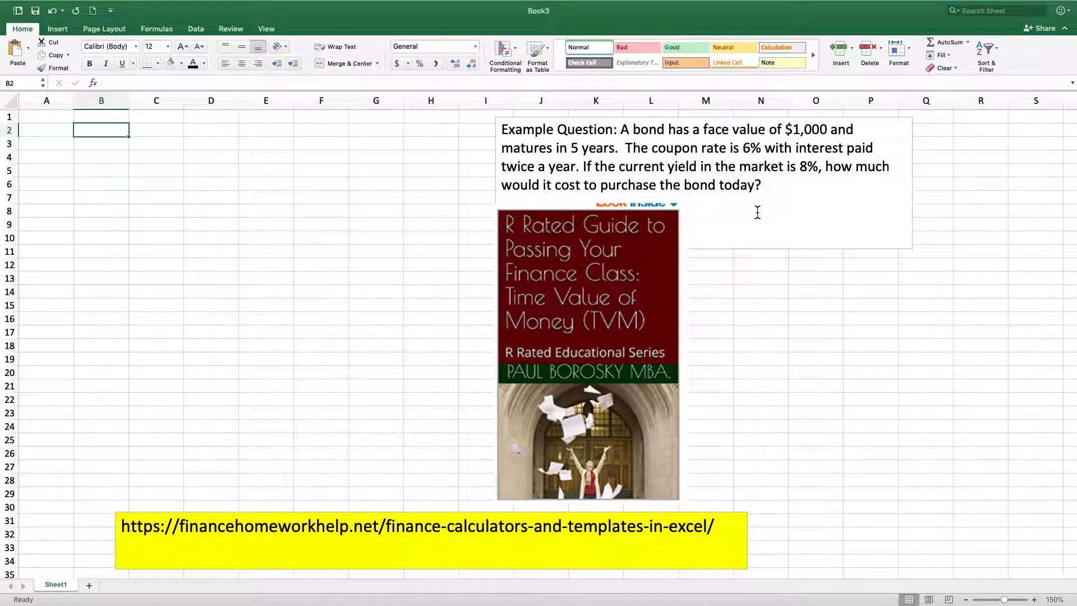
{"action": "type", "text": "All "}
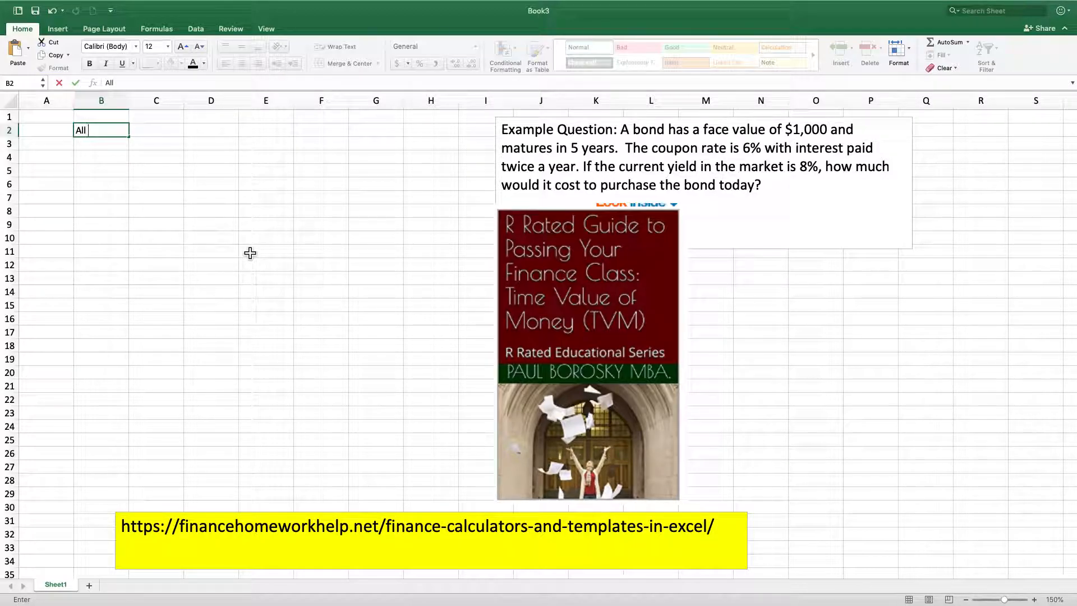
{"action": "type", "text": "Abot"}
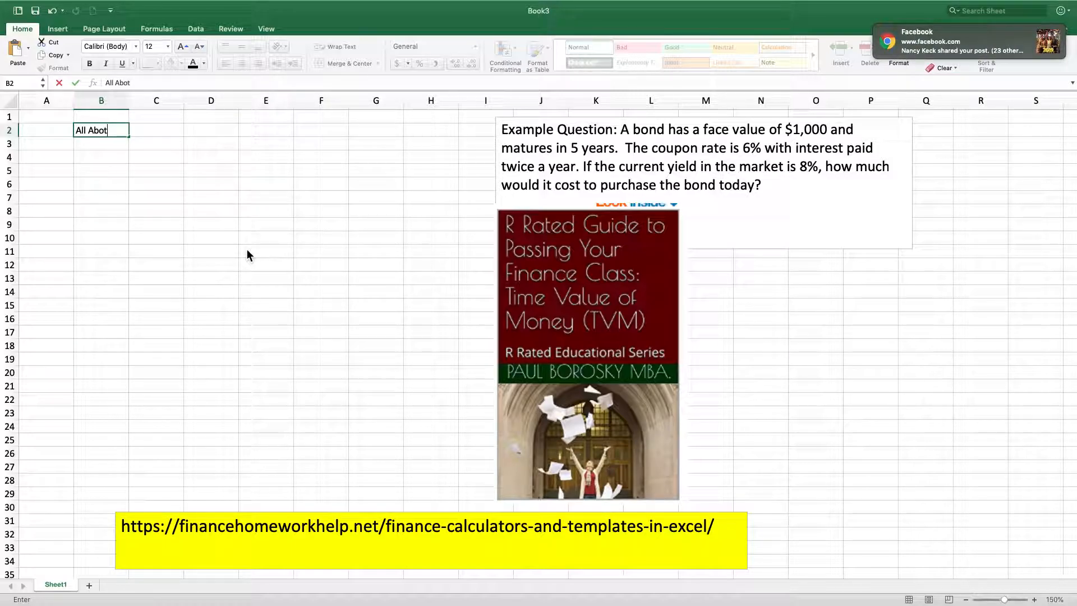
{"action": "type", "text": "ut Bonds"}
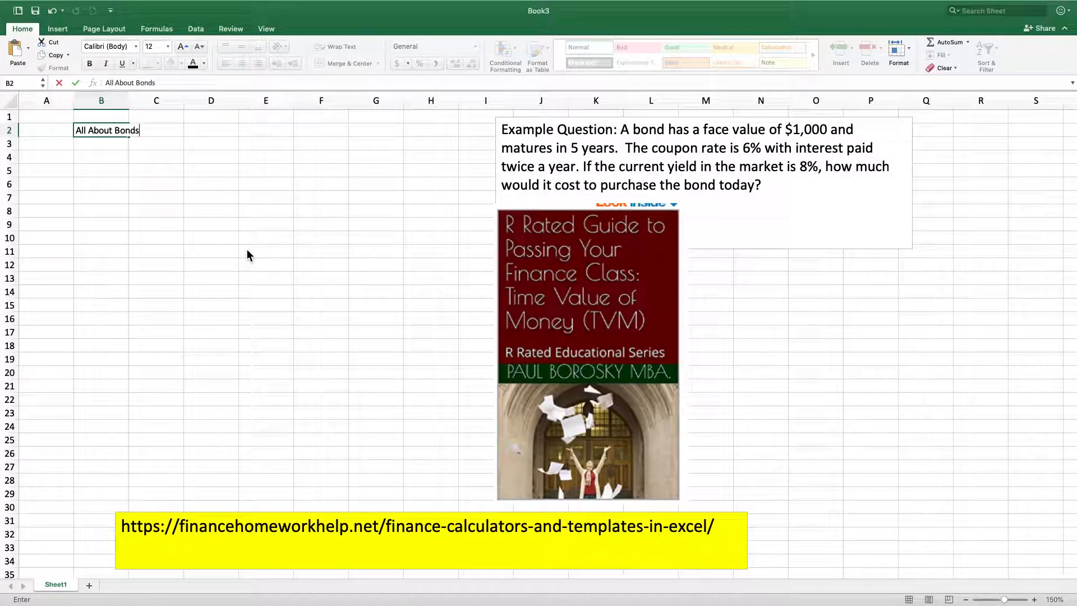
{"action": "key", "text": "Return"}
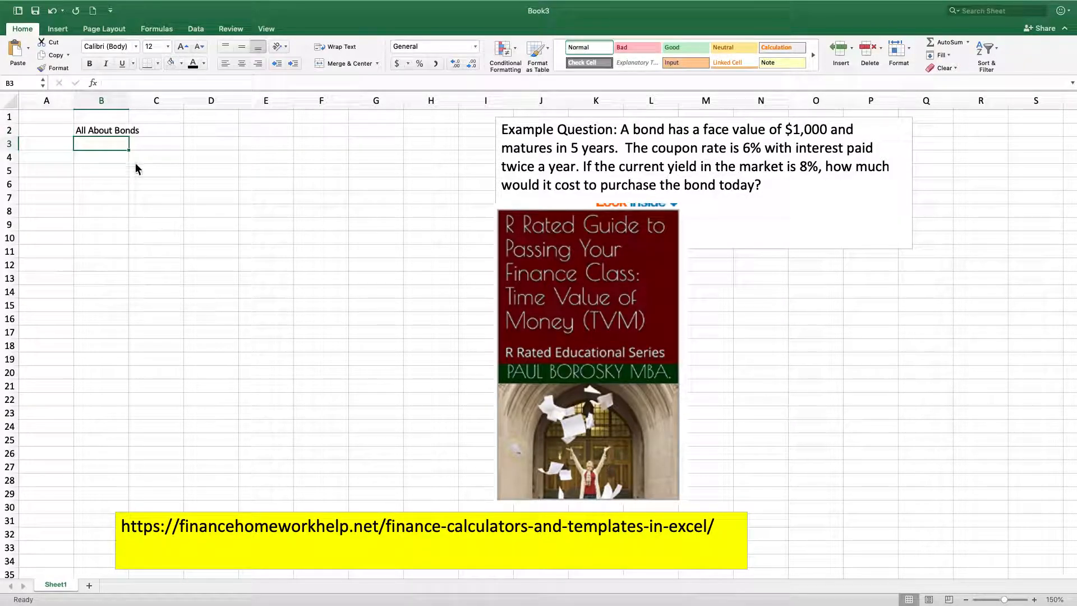
Merge and center the title across B2:G2, make it bold and give it a yellow fill.
{"action": "left_click_drag", "start_coordinate": [109, 133], "coordinate": [398, 134]}
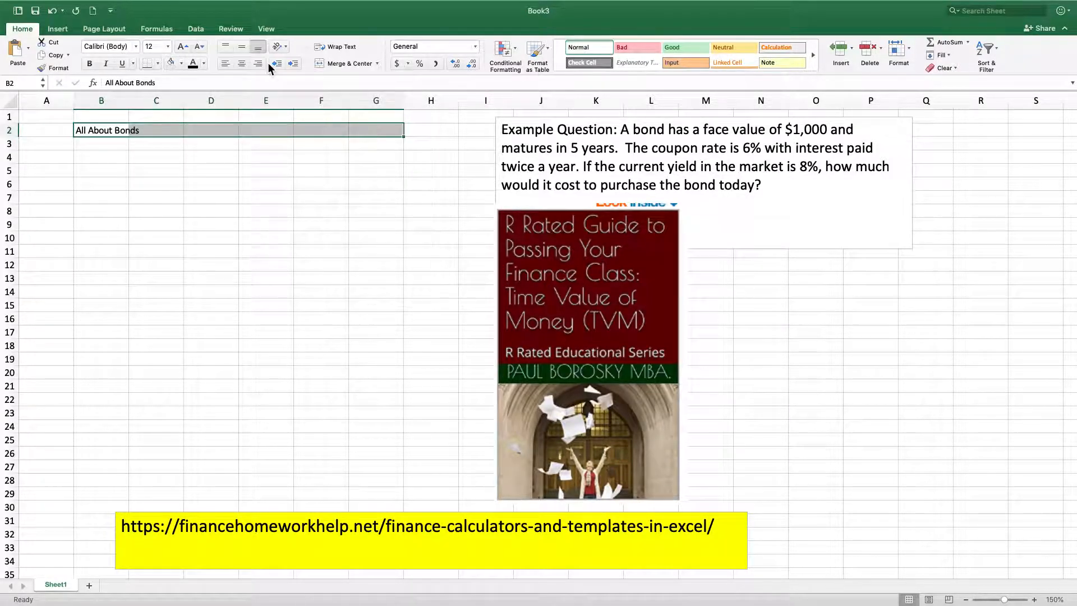
{"action": "left_click", "coordinate": [335, 63]}
{"action": "left_click", "coordinate": [92, 65]}
{"action": "left_click", "coordinate": [181, 63]}
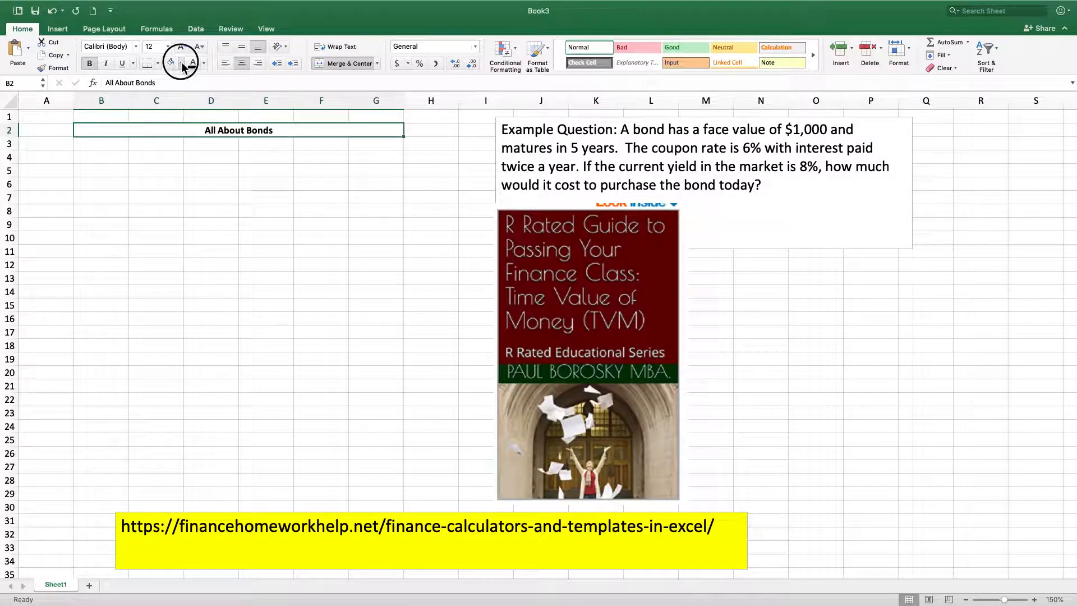
{"action": "left_click", "coordinate": [204, 191]}
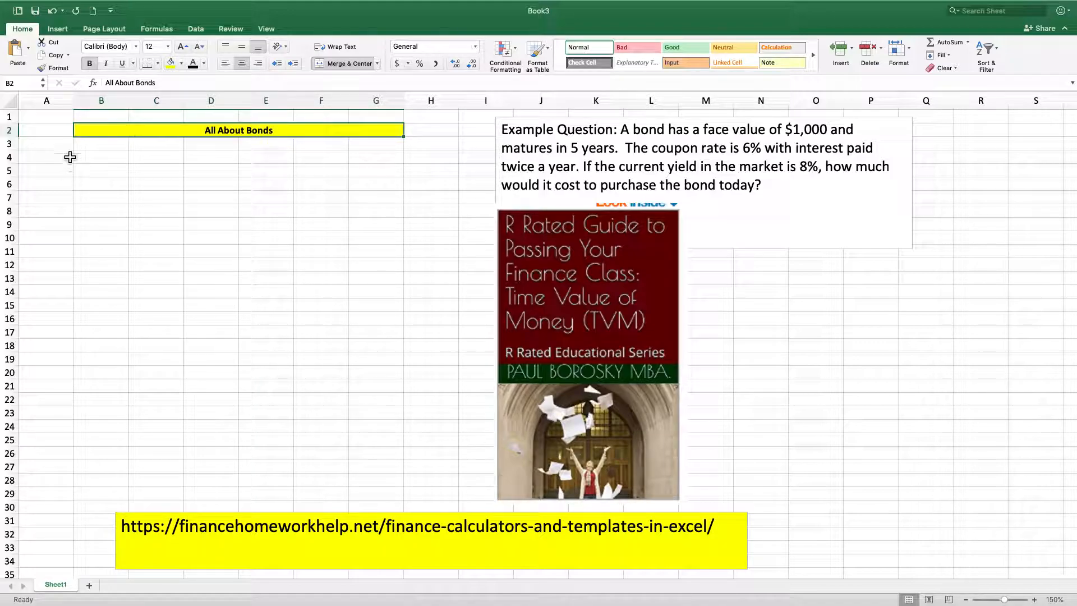
Enter the section headings "Solutions" in B4 and "Data Block" in E4.
{"action": "left_click", "coordinate": [106, 151]}
{"action": "left_click", "coordinate": [109, 159]}
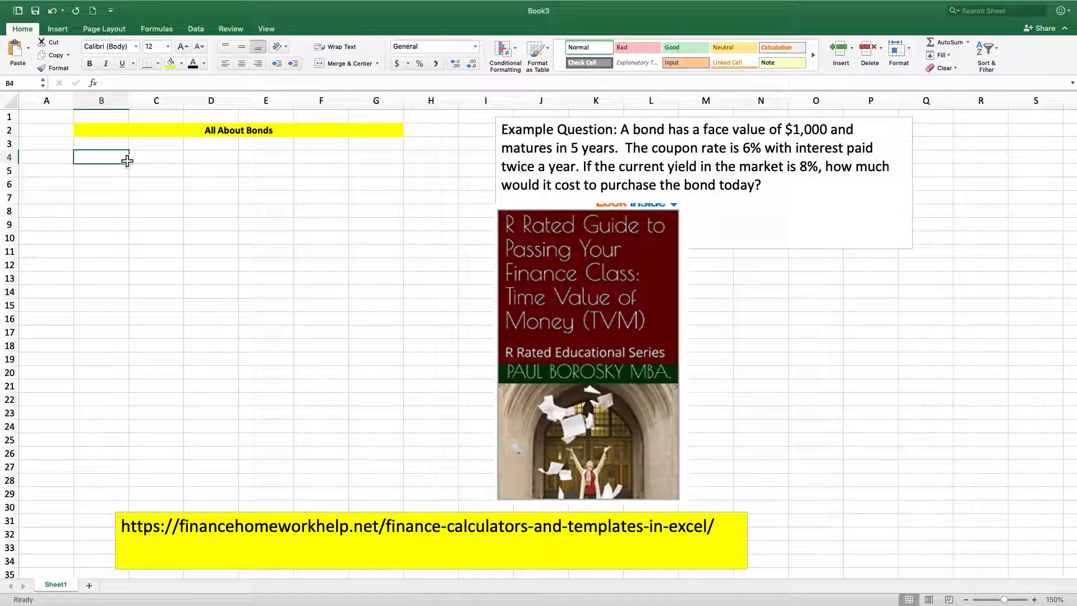
{"action": "type", "text": "Solutio"}
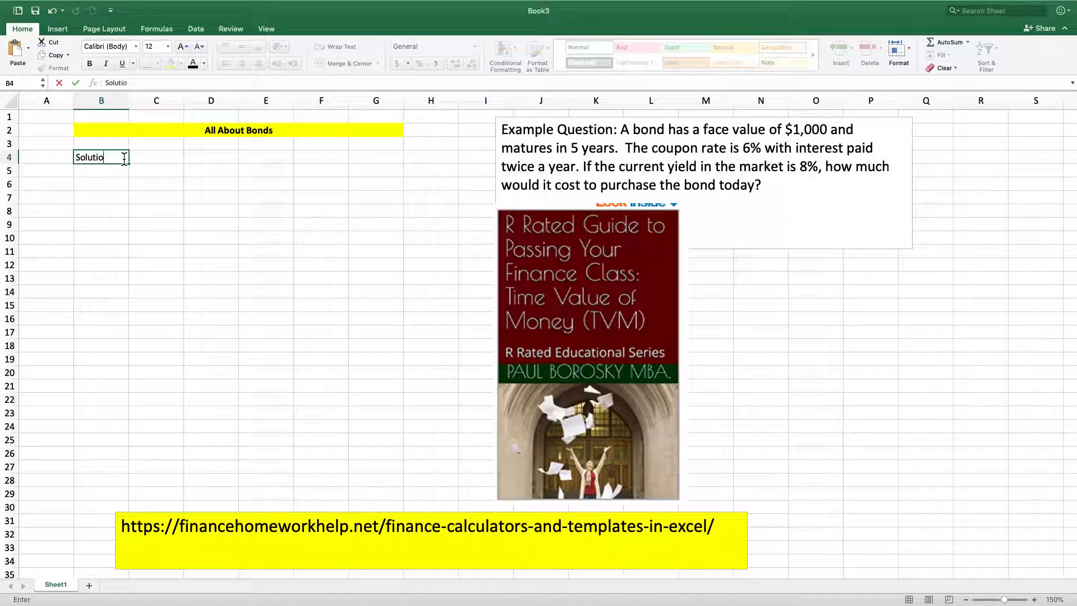
{"action": "key", "text": "Tab"}
{"action": "key", "text": "Tab"}
{"action": "key", "text": "Tab"}
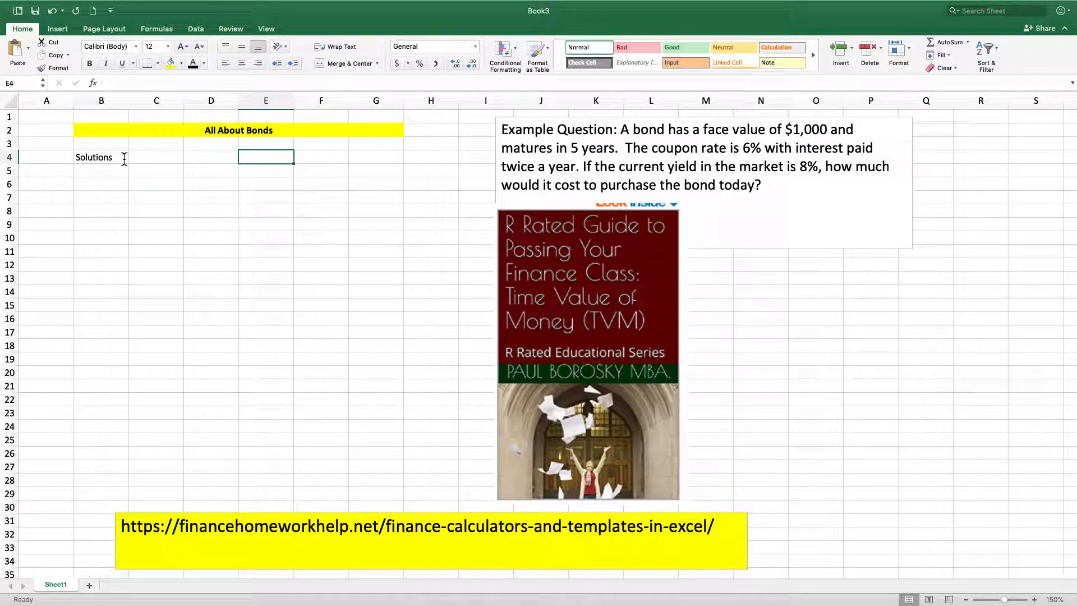
{"action": "type", "text": "Data "}
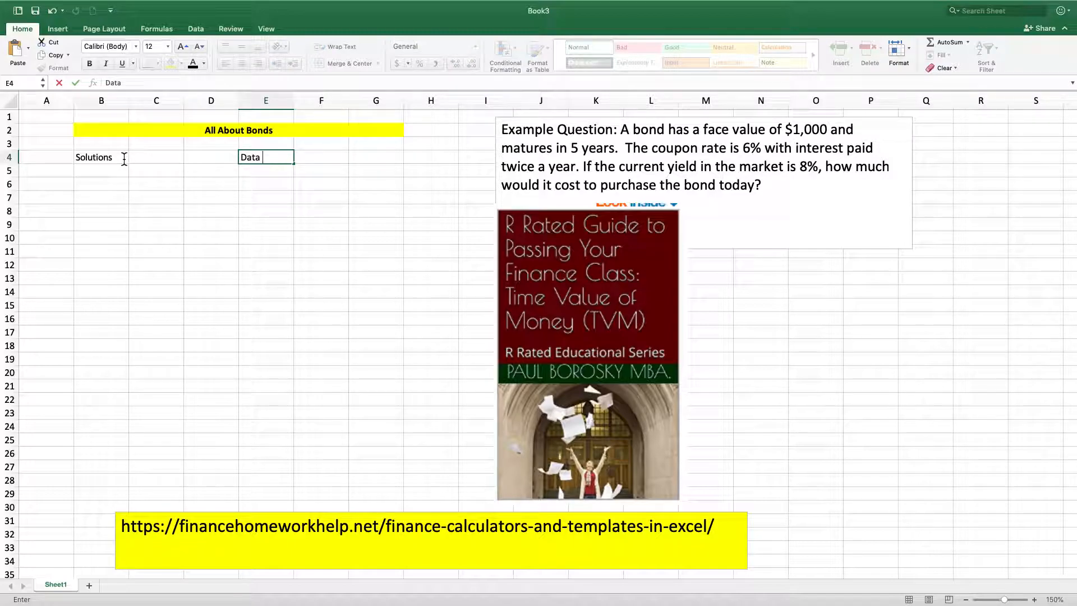
{"action": "type", "text": "Block"}
{"action": "key", "text": "Return"}
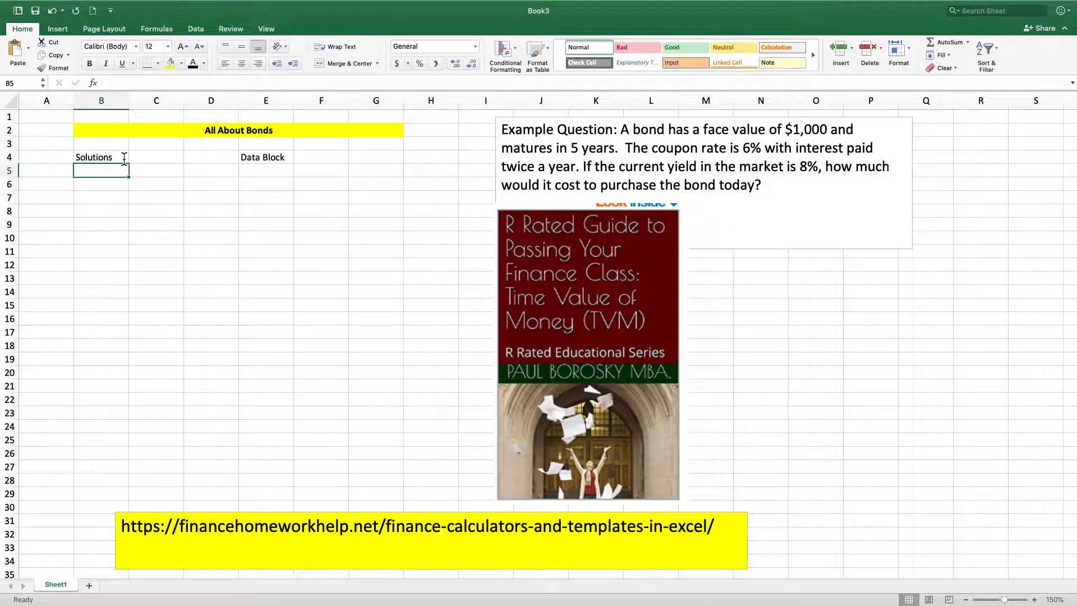
Merge and center the Solutions heading across B4:C4 and the Data Block heading across E4:F4, both in bold.
{"action": "left_click_drag", "start_coordinate": [122, 161], "coordinate": [171, 162]}
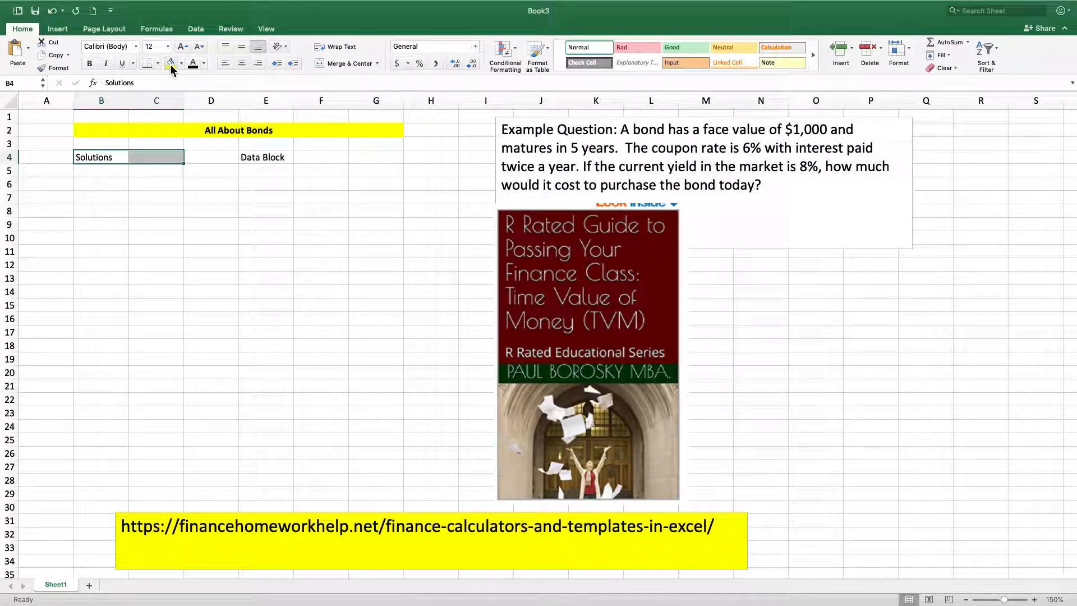
{"action": "left_click", "coordinate": [367, 63]}
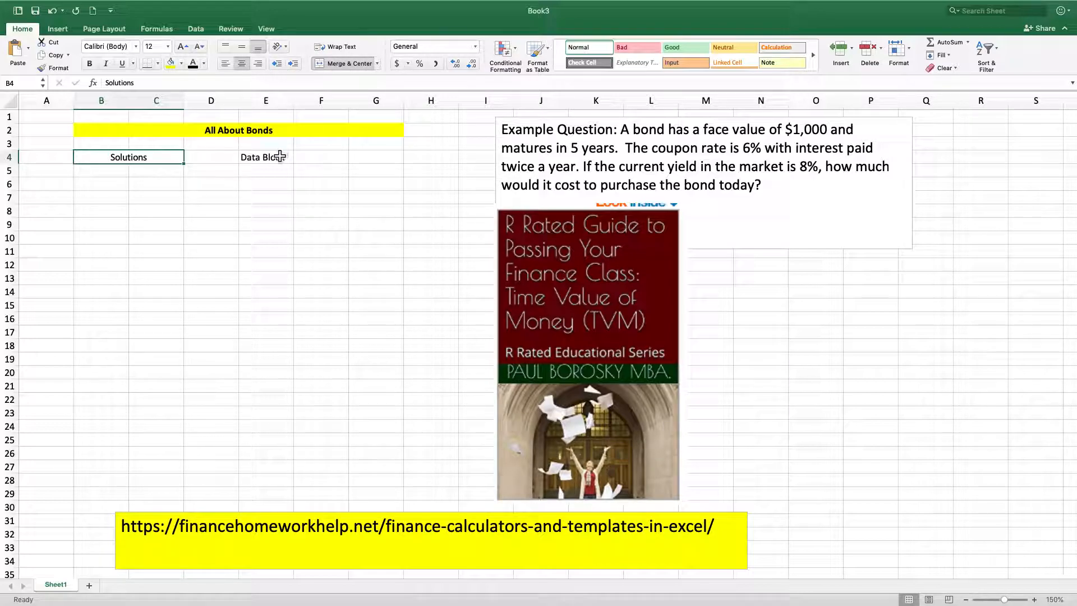
{"action": "left_click_drag", "start_coordinate": [284, 157], "coordinate": [318, 157]}
{"action": "left_click", "coordinate": [331, 63]}
{"action": "left_click", "coordinate": [89, 64]}
{"action": "left_click", "coordinate": [129, 162]}
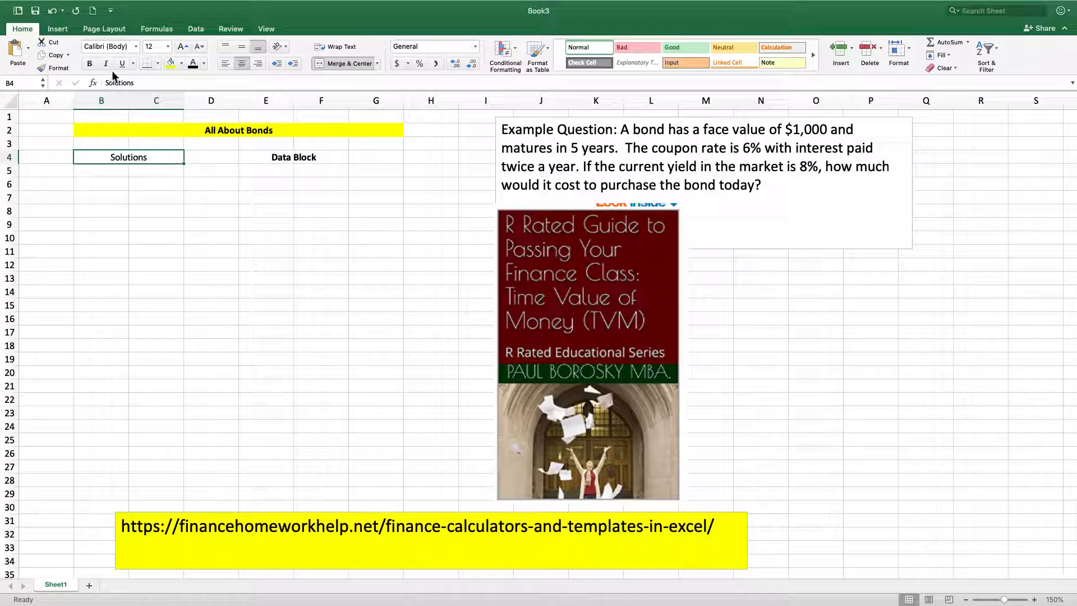
{"action": "left_click", "coordinate": [94, 66]}
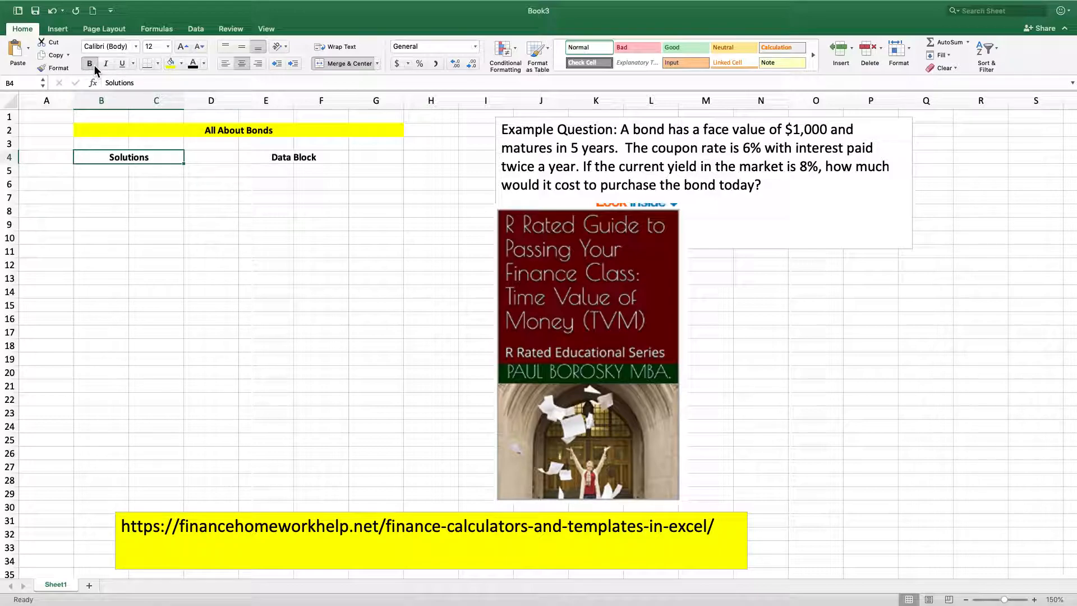
Fill the Solutions and Data Block headings with yellow.
{"action": "left_click", "coordinate": [170, 63]}
{"action": "left_click", "coordinate": [305, 162]}
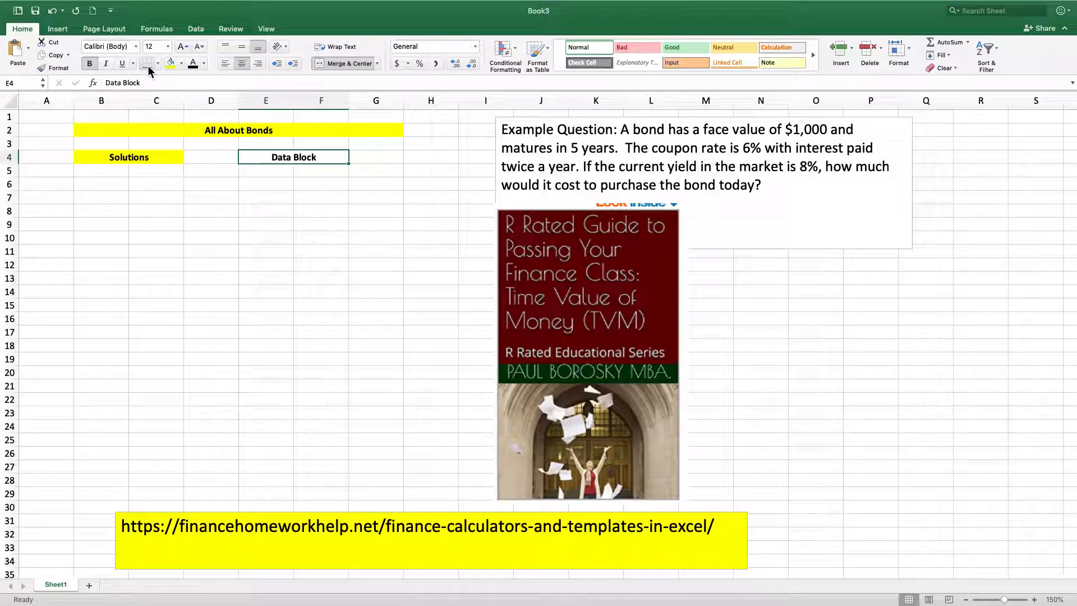
{"action": "left_click", "coordinate": [169, 63]}
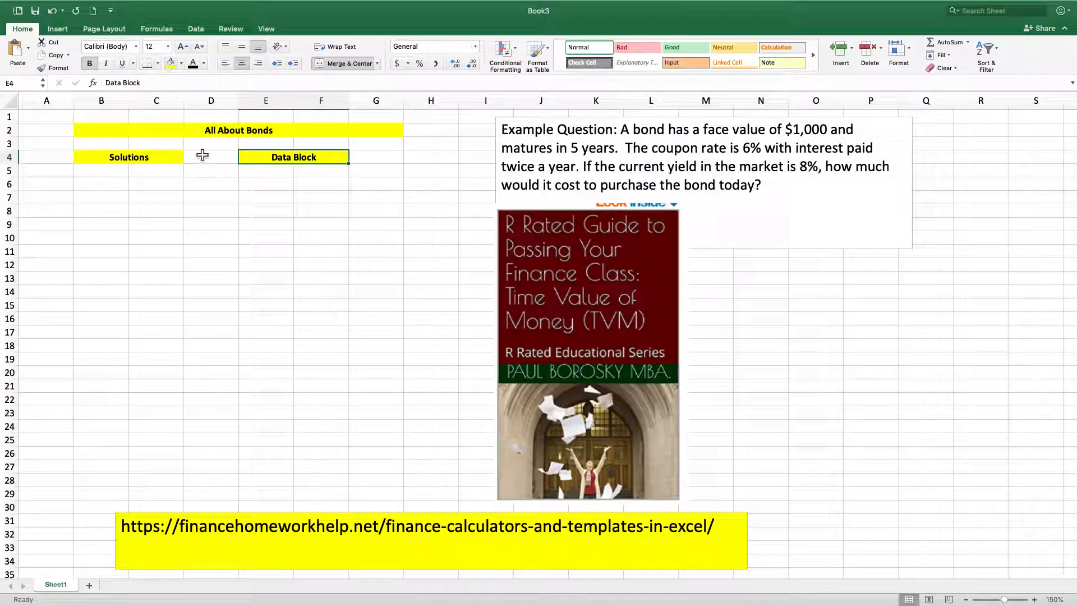
List the labels Number, Rate, PMT and FV in E5:E8 under the Data Block heading.
{"action": "left_click", "coordinate": [114, 199]}
{"action": "left_click", "coordinate": [286, 174]}
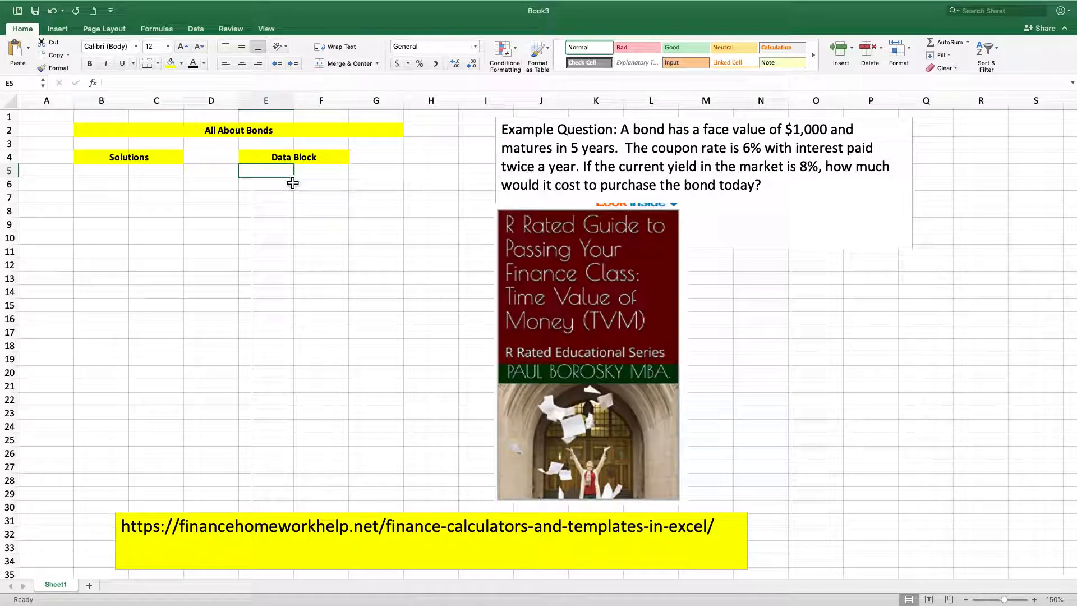
{"action": "type", "text": "Number"}
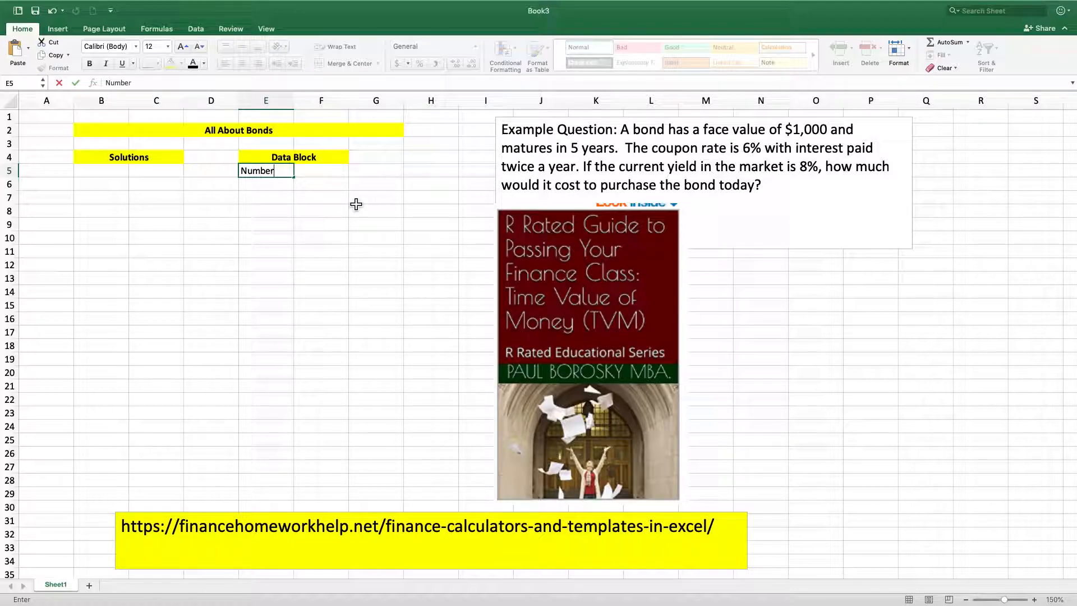
{"action": "key", "text": "Return"}
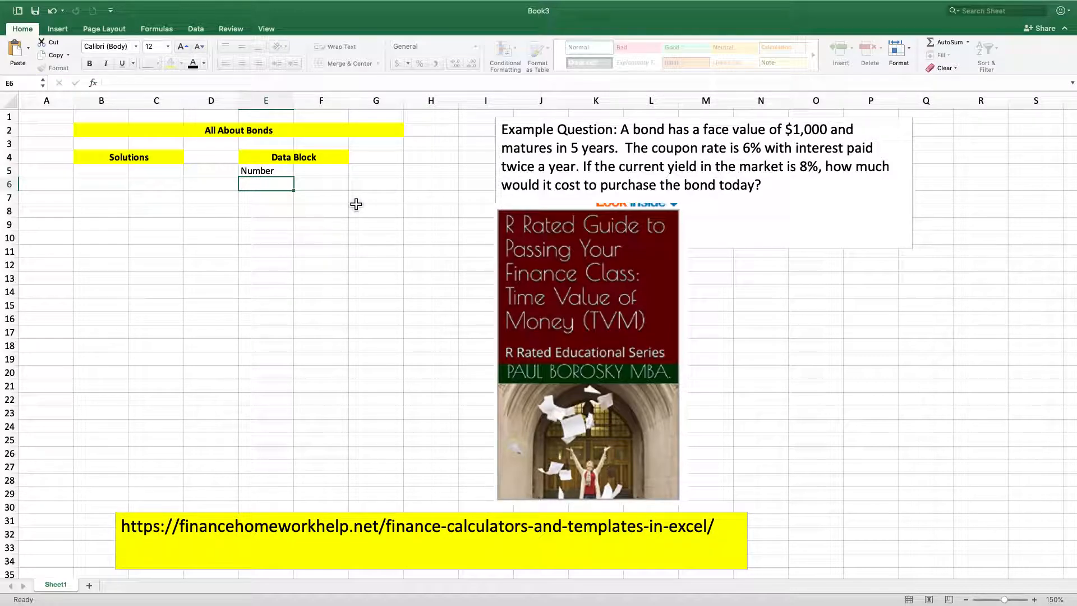
{"action": "type", "text": "Rate"}
{"action": "key", "text": "Return"}
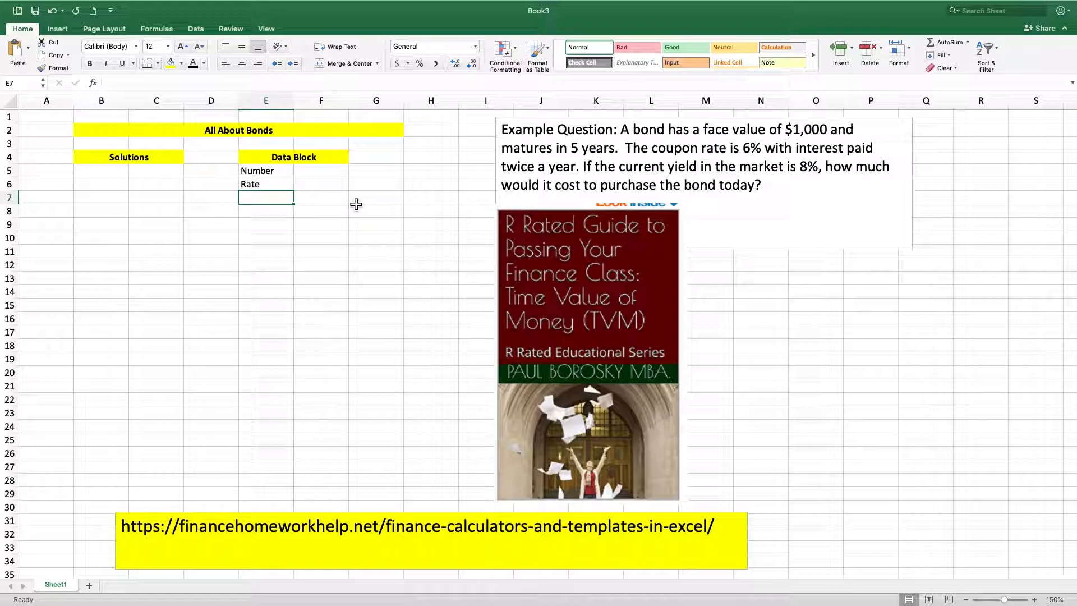
{"action": "type", "text": "PMT"}
{"action": "key", "text": "Return"}
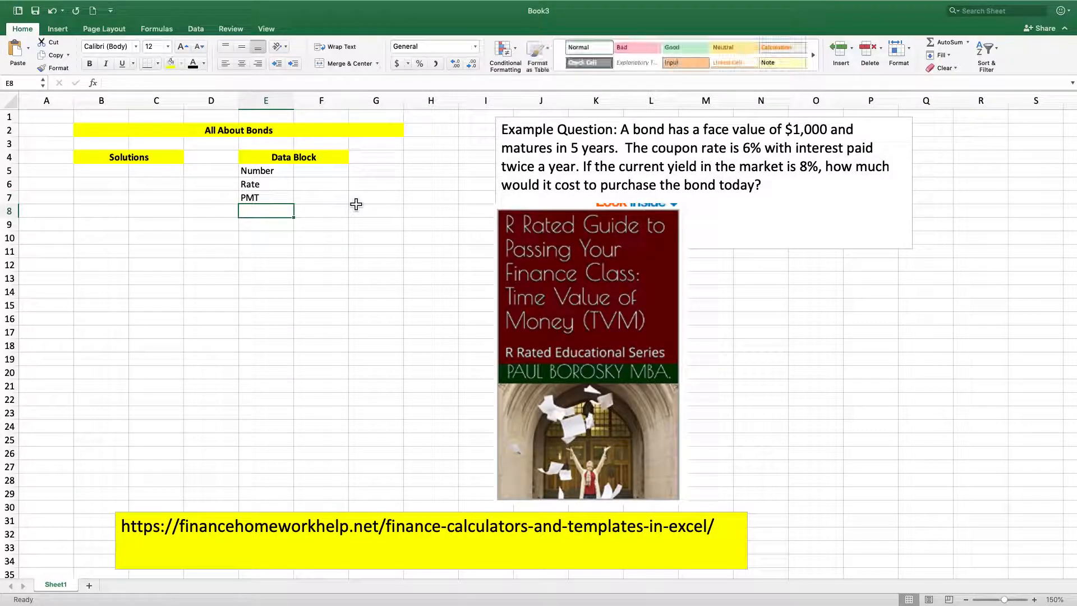
{"action": "type", "text": "FC"}
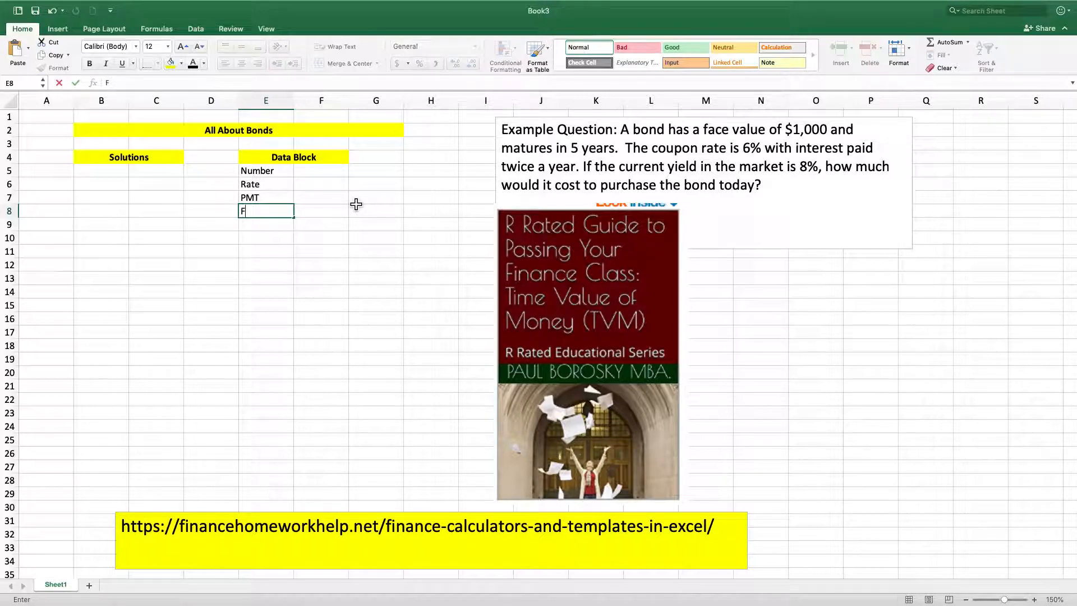
{"action": "key", "text": "Return"}
Add the labels Coupon in E9 and Compound in E10 to the data block.
{"action": "type", "text": "Coupon"}
{"action": "key", "text": "Return"}
{"action": "type", "text": "C"}
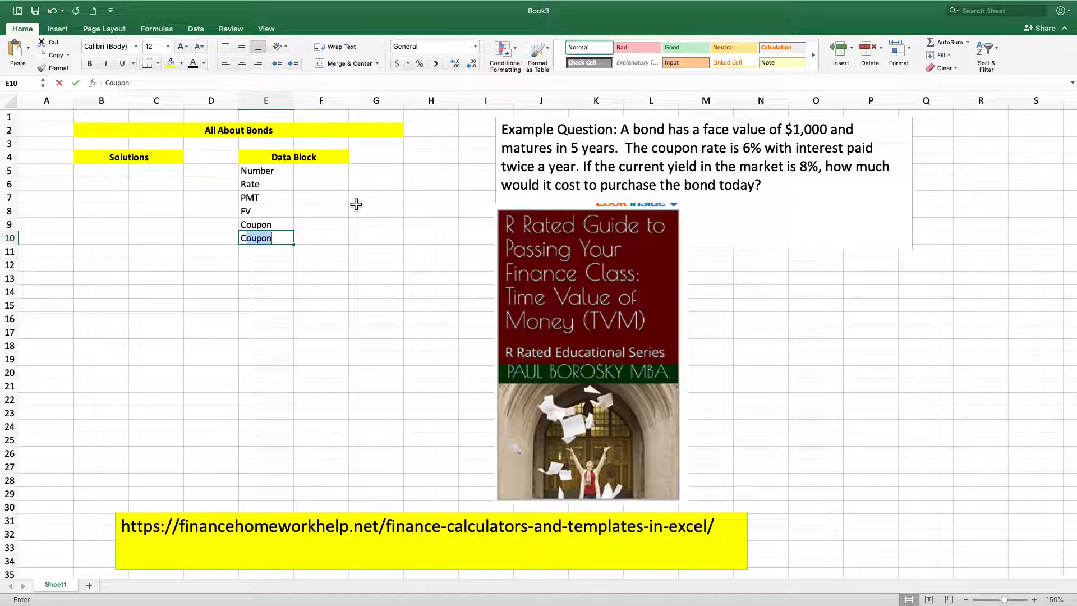
{"action": "type", "text": "ompound"}
{"action": "key", "text": "Tab"}
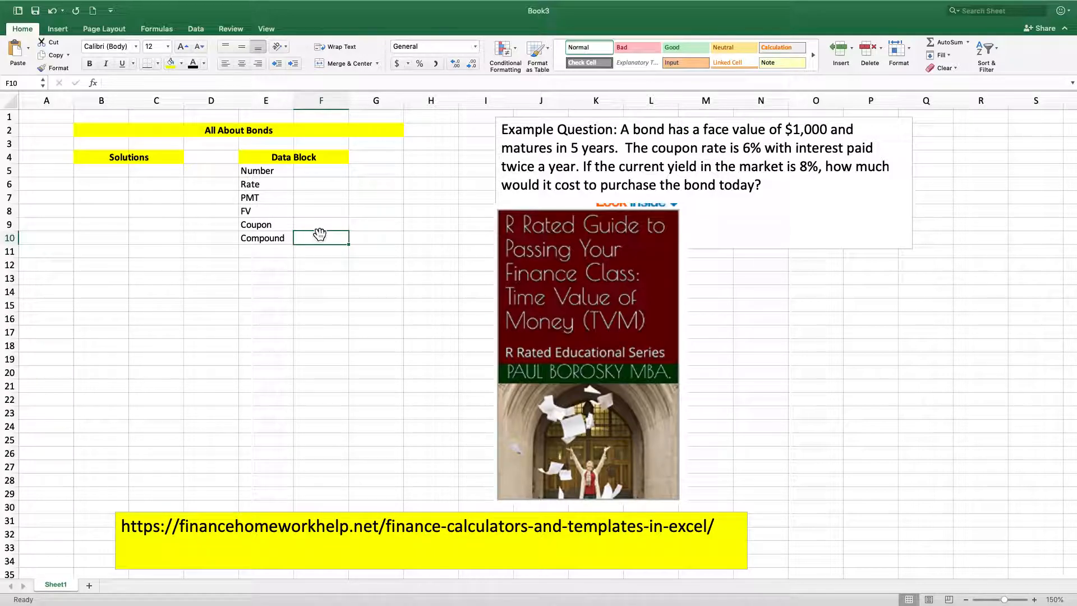
Shade the data block's value cells F5:F10 light blue.
{"action": "left_click_drag", "start_coordinate": [317, 176], "coordinate": [312, 242]}
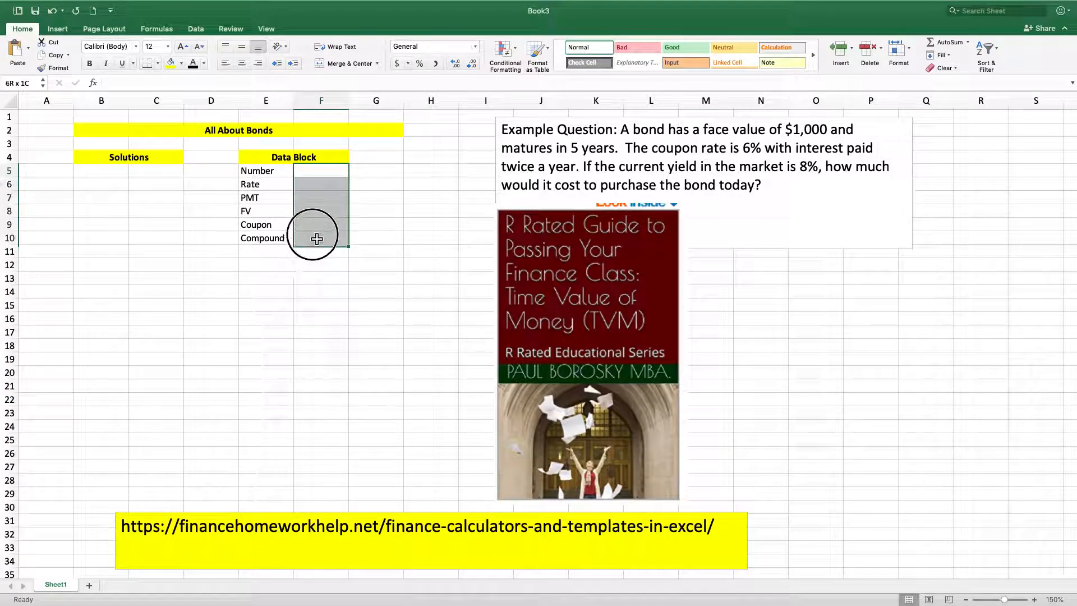
{"action": "left_click", "coordinate": [181, 63]}
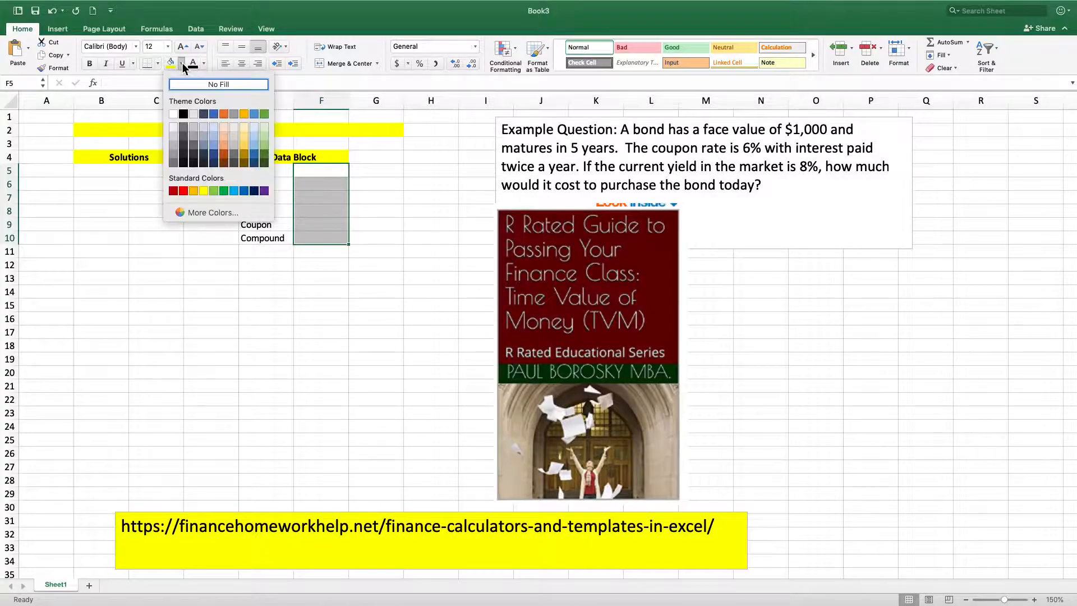
{"action": "left_click", "coordinate": [215, 128]}
{"action": "left_click", "coordinate": [286, 279]}
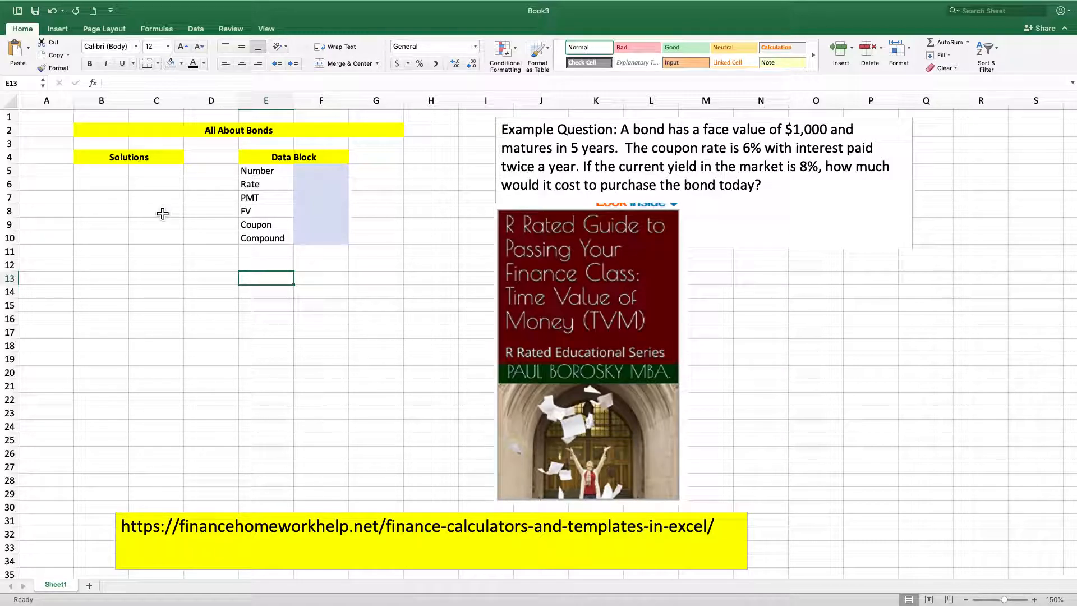
Fill cell C5 with gray and enter the label "Bond Price" in B5.
{"action": "left_click", "coordinate": [161, 172]}
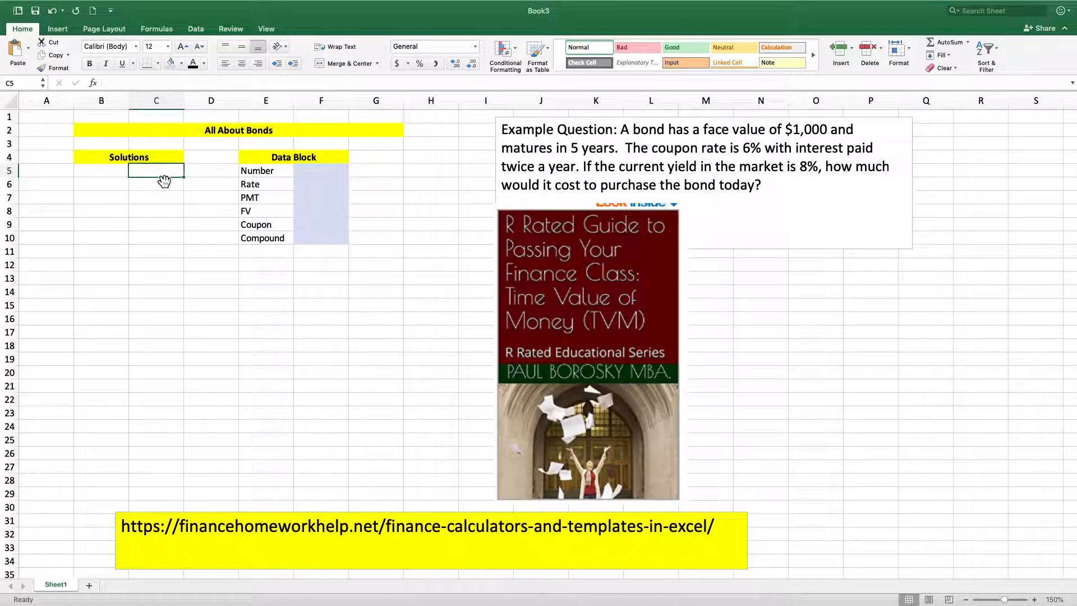
{"action": "left_click", "coordinate": [182, 63]}
{"action": "left_click", "coordinate": [175, 145]}
{"action": "left_click", "coordinate": [103, 173]}
{"action": "type", "text": "Bon"}
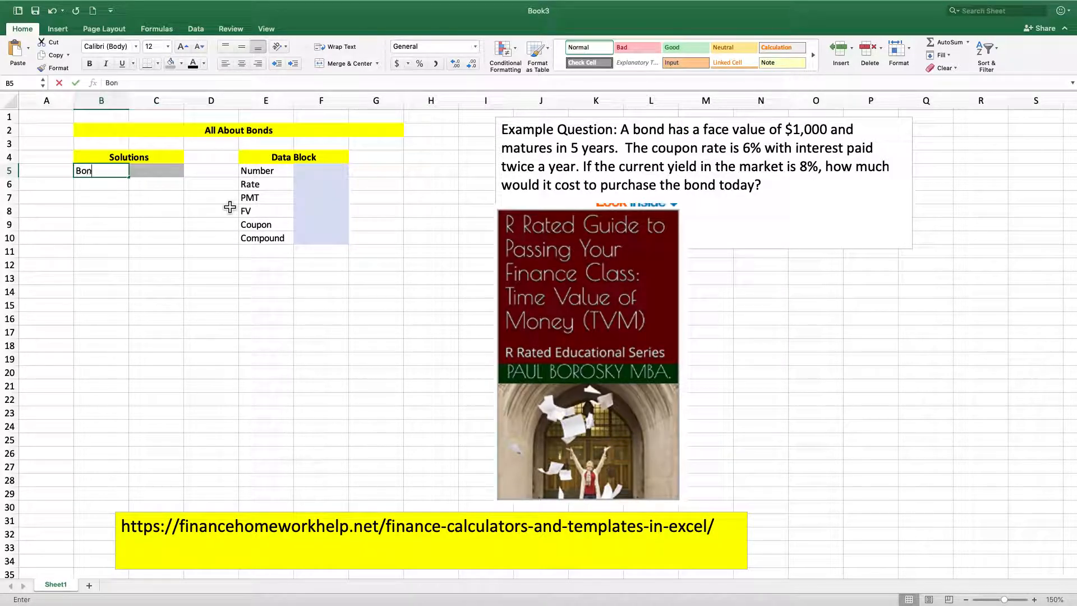
{"action": "type", "text": "d Price"}
{"action": "key", "text": "Tab"}
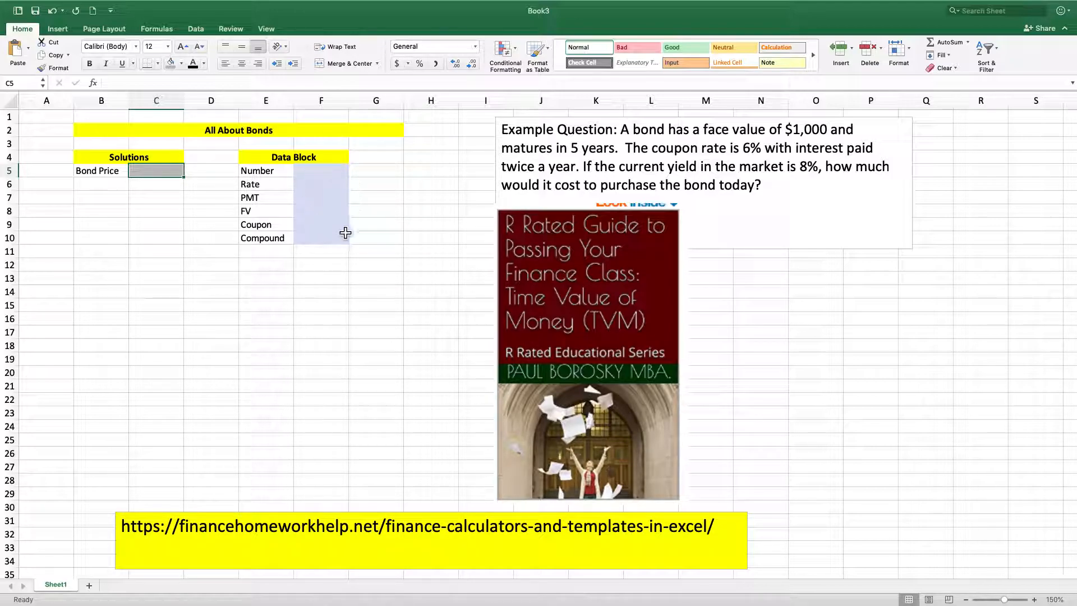
Fill the PMT value cell F7 with the same gray as the bond price cell.
{"action": "left_click", "coordinate": [322, 198]}
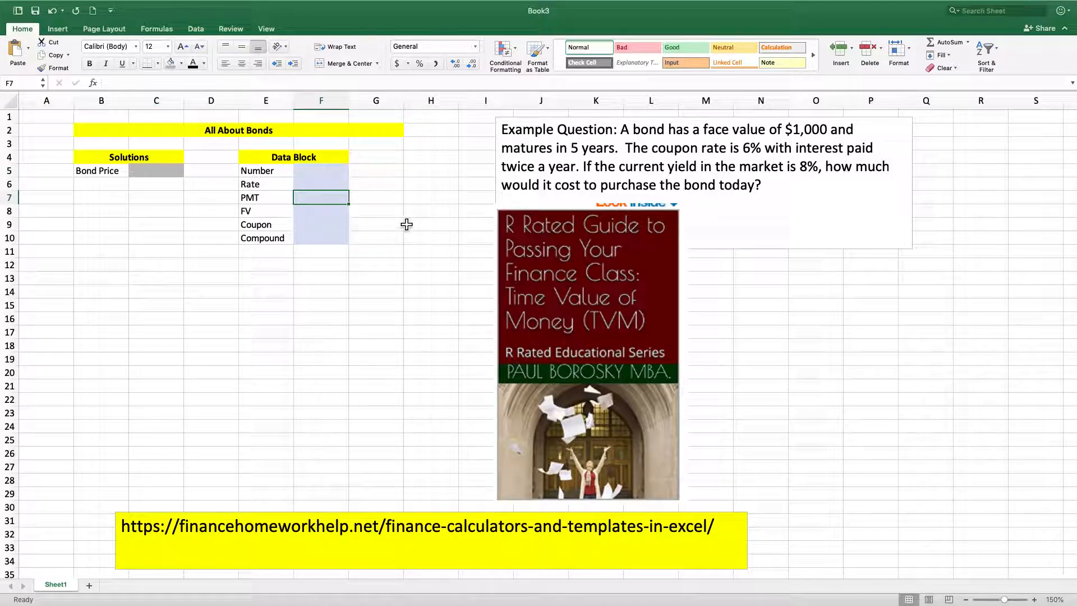
{"action": "left_click", "coordinate": [170, 64]}
{"action": "left_click", "coordinate": [331, 306]}
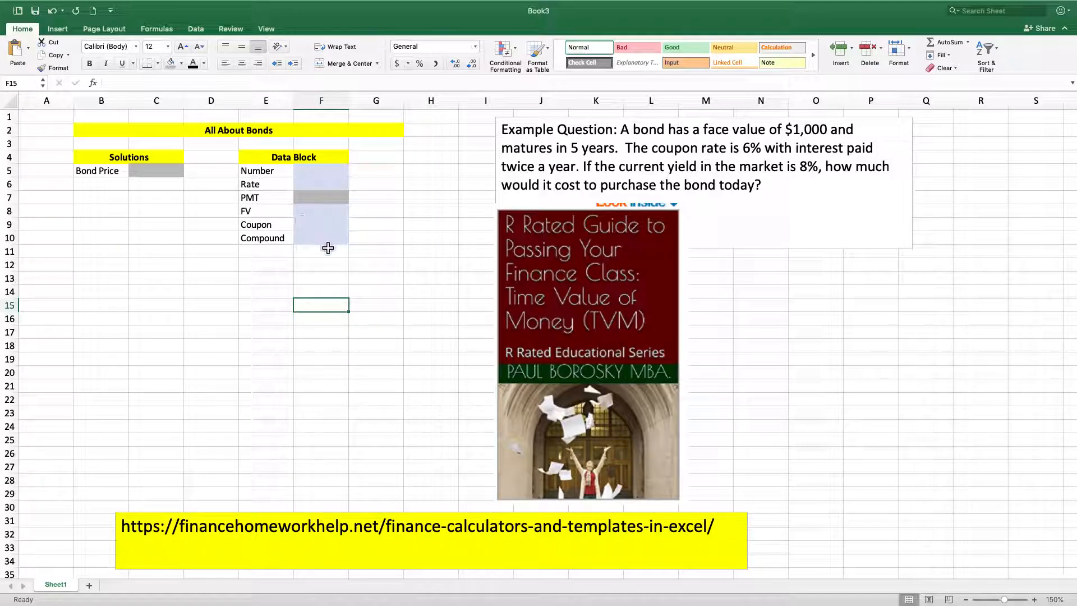
Enter 1000 as the FV in F8 and 5 as the Number in F5.
{"action": "left_click", "coordinate": [325, 210]}
{"action": "type", "text": "1000"}
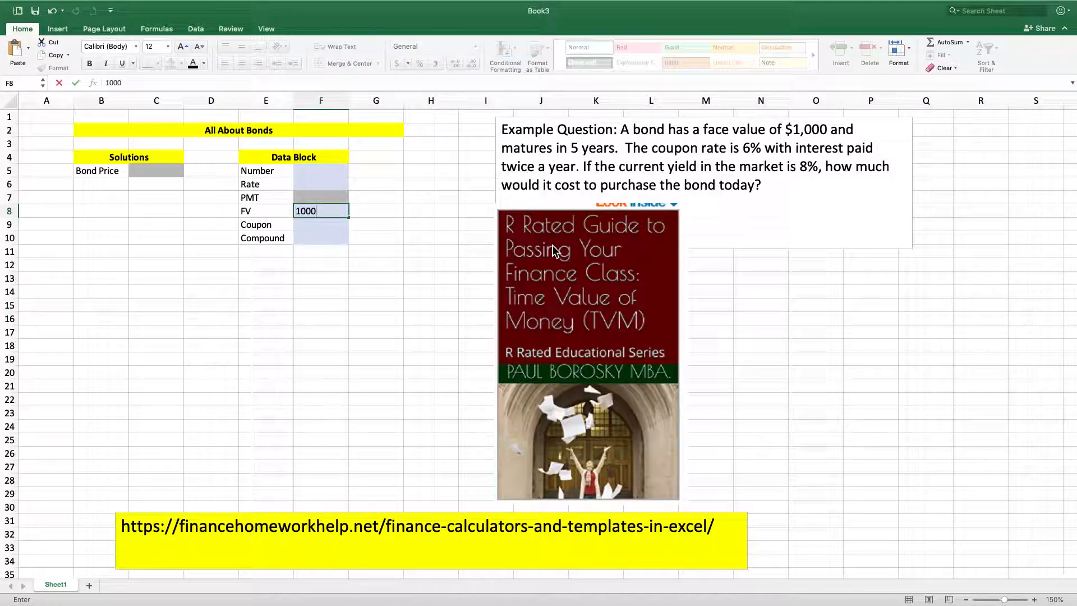
{"action": "key", "text": "Return"}
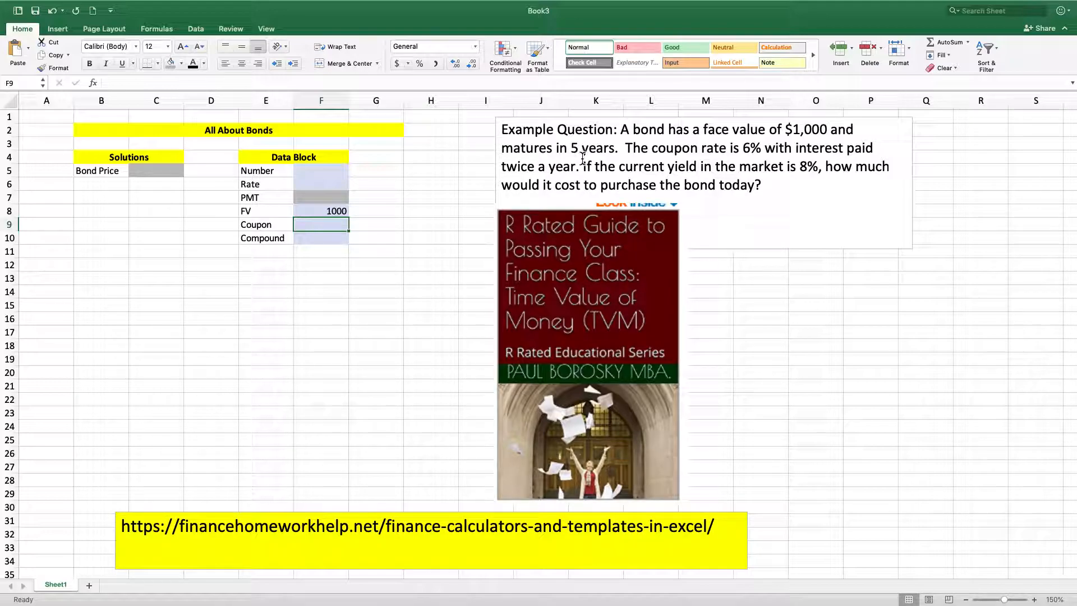
{"action": "left_click", "coordinate": [342, 177]}
{"action": "type", "text": "5"}
{"action": "key", "text": "Return"}
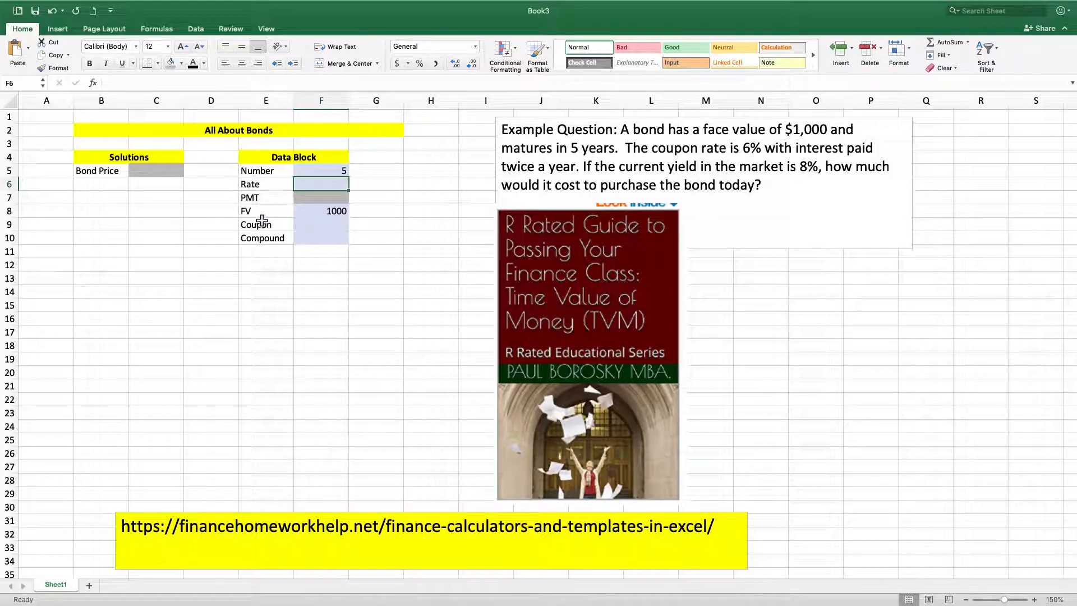
Enter 6% as the Coupon value in F9.
{"action": "left_click", "coordinate": [336, 224]}
{"action": "type", "text": "6%"}
{"action": "key", "text": "Return"}
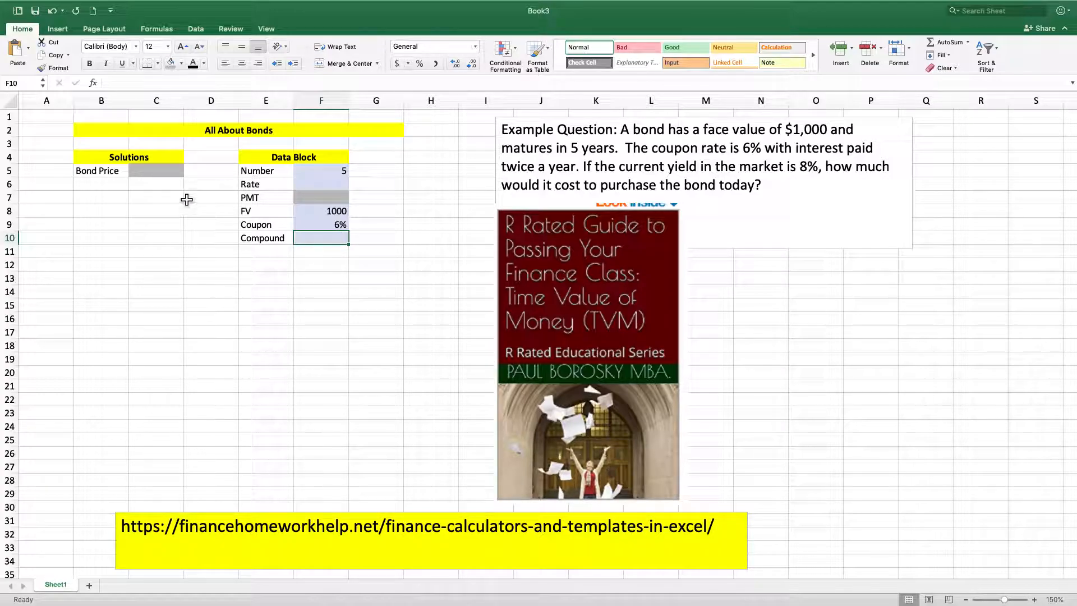
{"action": "left_click", "coordinate": [342, 227]}
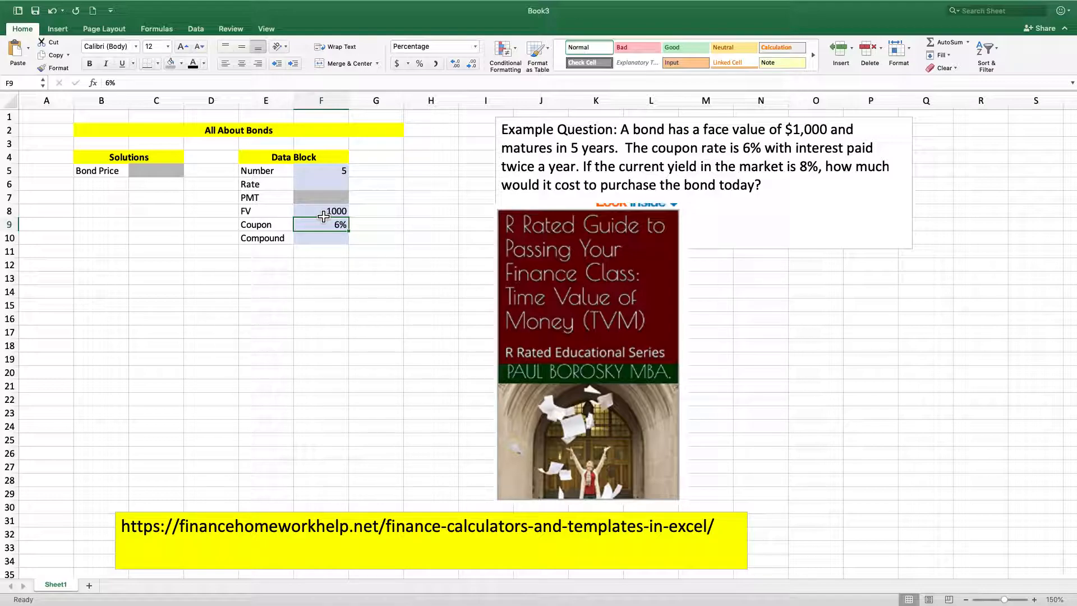
Calculate the annual coupon payment in PMT cell F7 with the formula =F8*F9.
{"action": "left_click", "coordinate": [325, 200]}
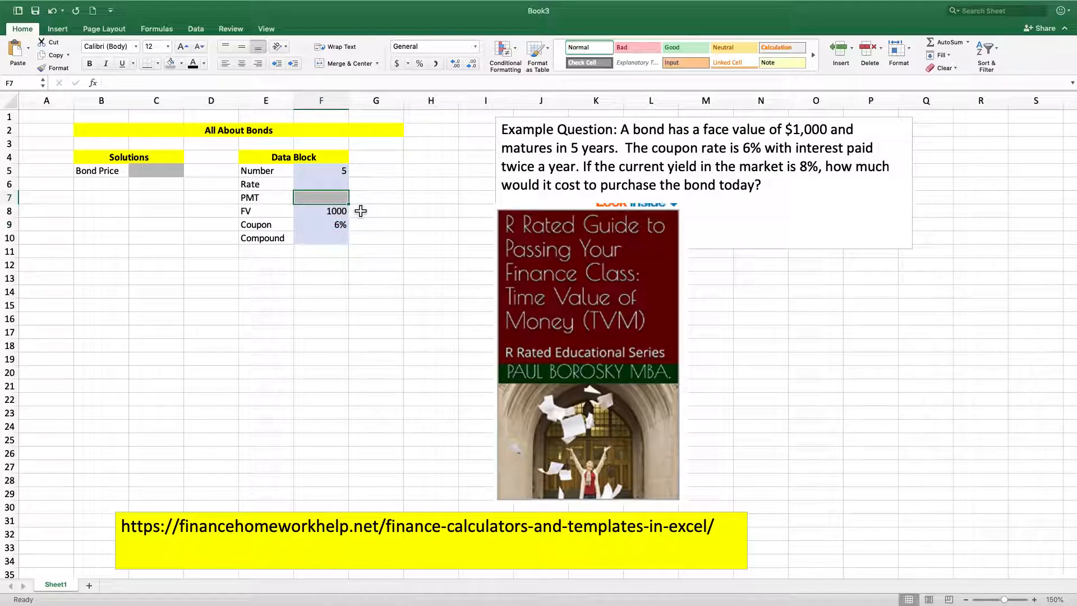
{"action": "type", "text": "="}
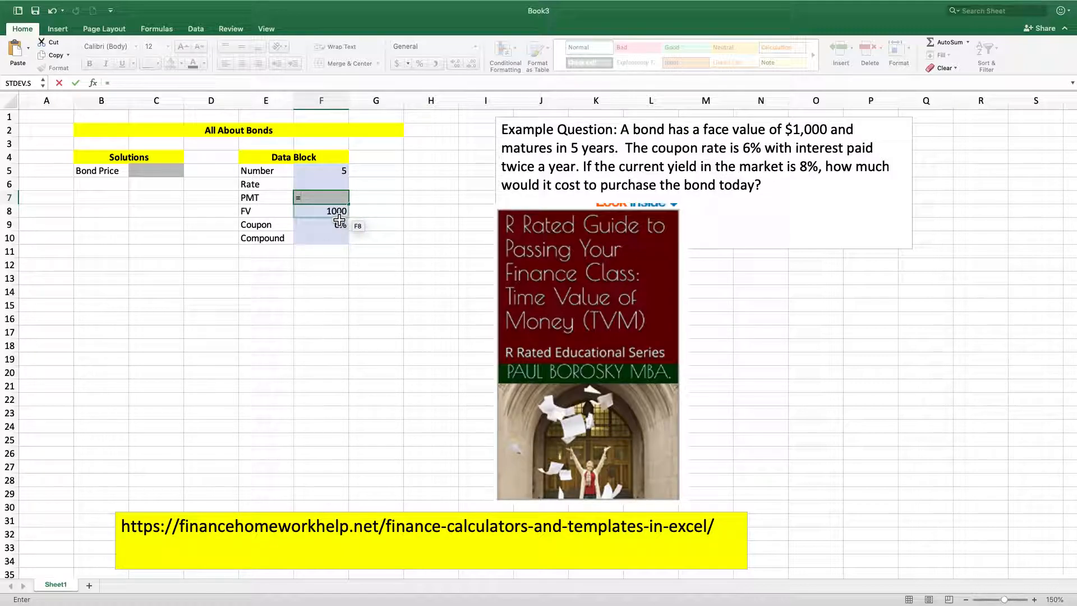
{"action": "left_click", "coordinate": [340, 220]}
{"action": "type", "text": "*"}
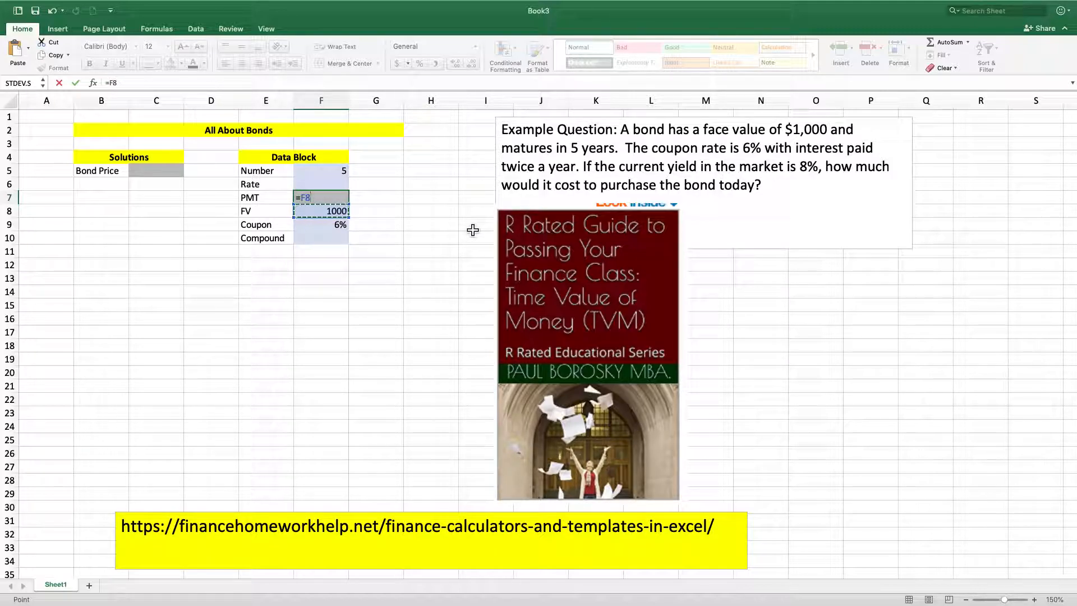
{"action": "left_click", "coordinate": [337, 229]}
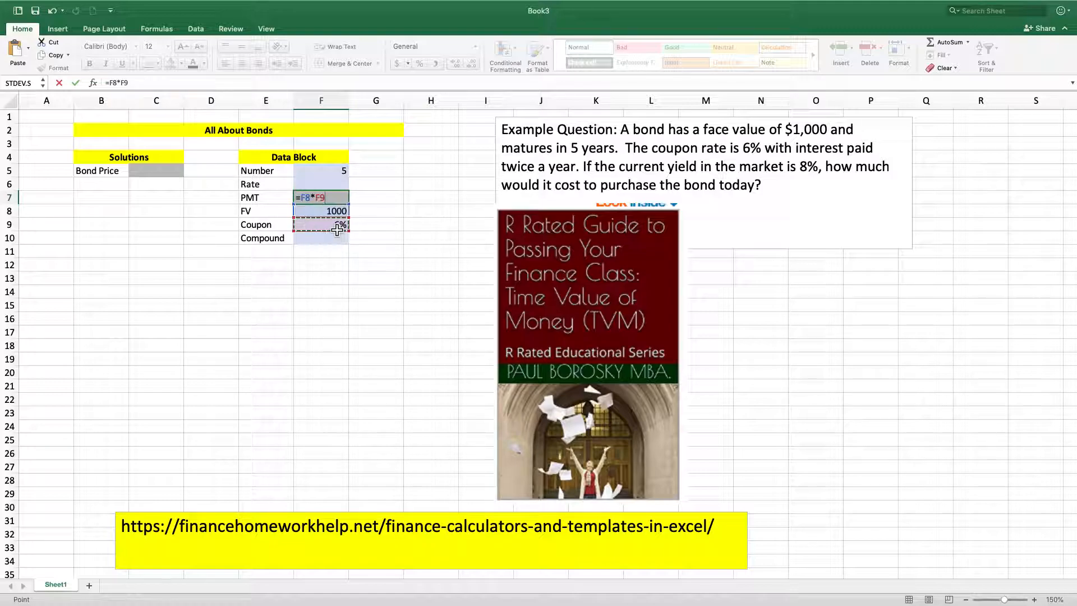
{"action": "key", "text": "Return"}
{"action": "left_click", "coordinate": [306, 196]}
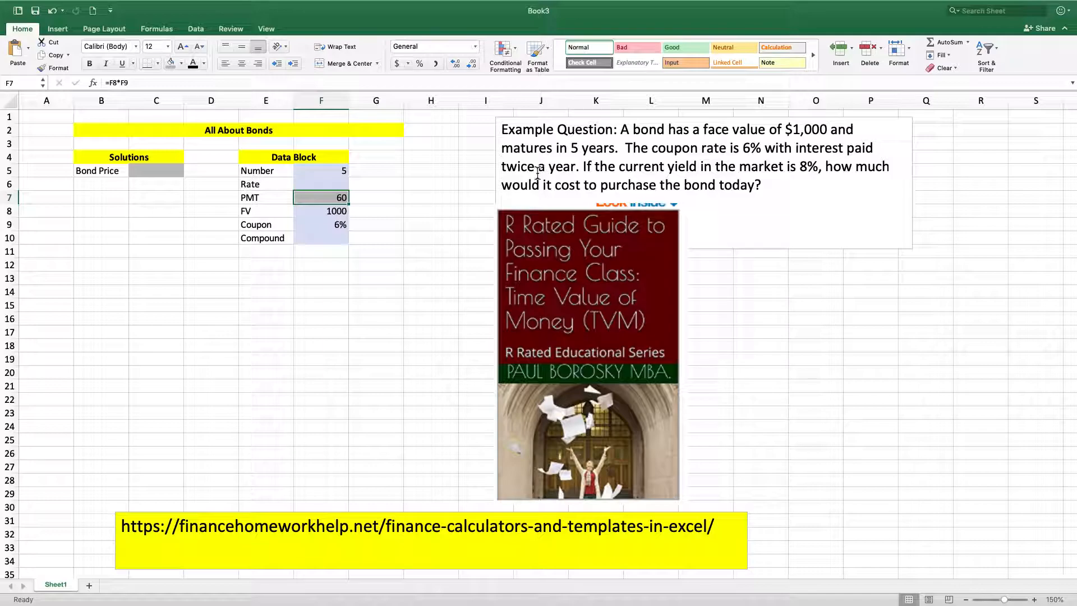
Enter 2 as the Compound value in F10.
{"action": "left_click", "coordinate": [325, 240]}
{"action": "type", "text": "2"}
{"action": "key", "text": "Return"}
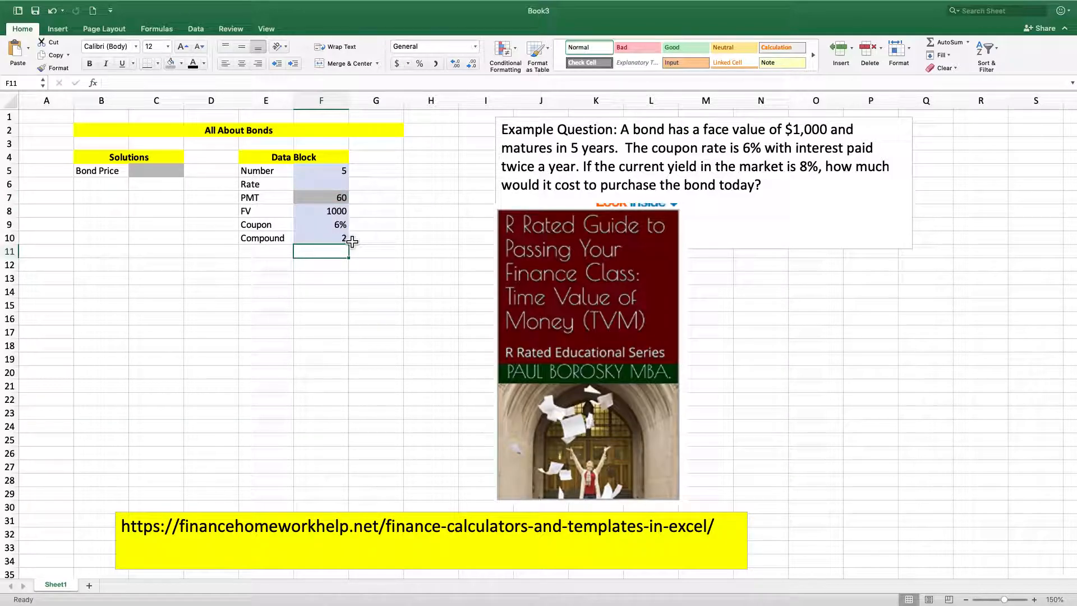
{"action": "left_click", "coordinate": [331, 240]}
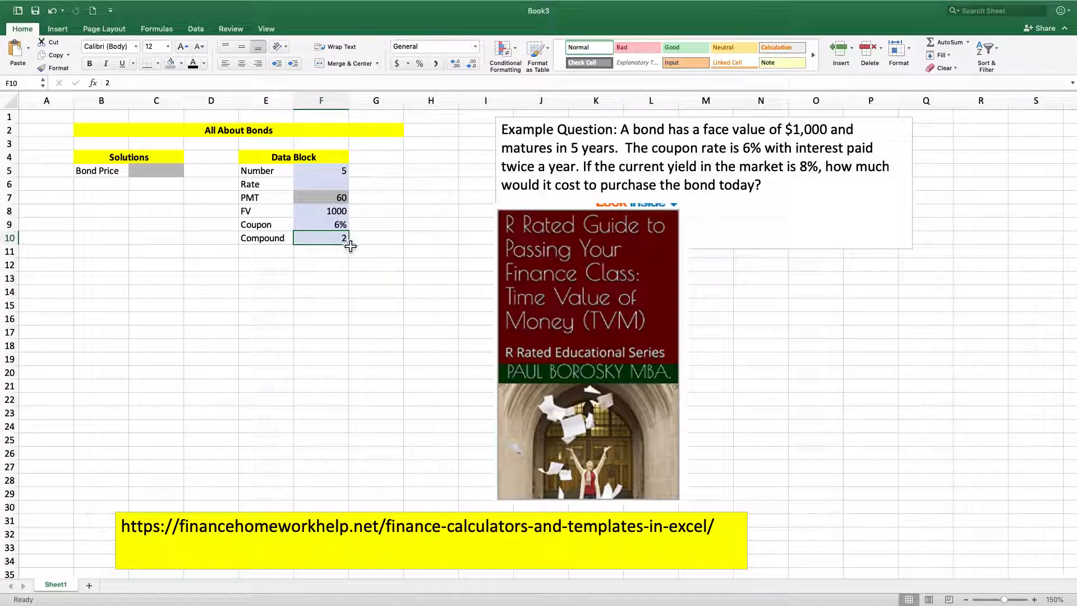
Calculate the payment per compounding period in G7 with the formula =F7/F10.
{"action": "left_click", "coordinate": [376, 203]}
{"action": "type", "text": "="}
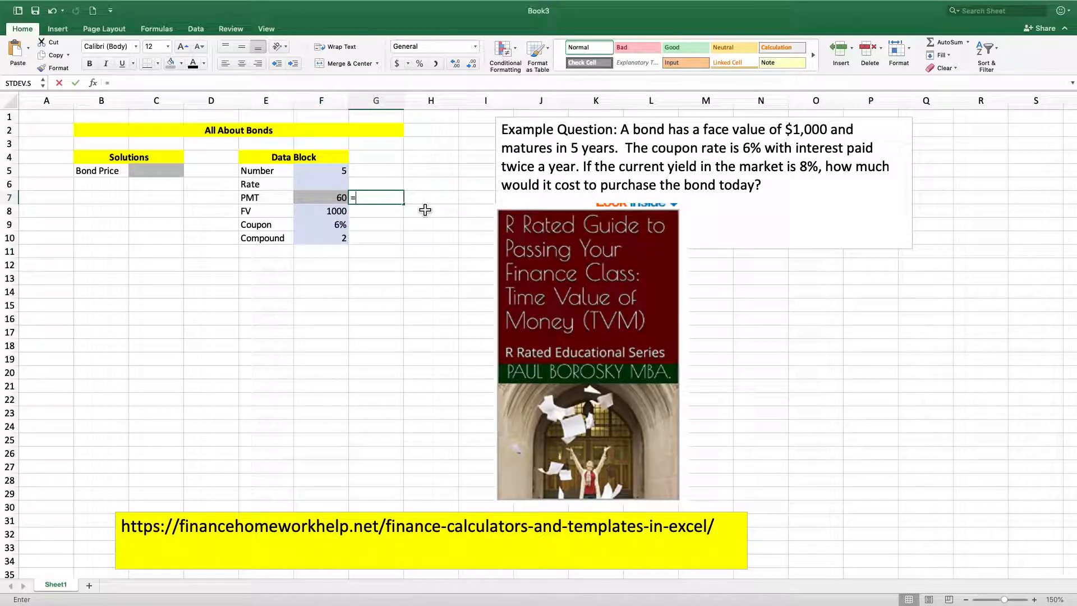
{"action": "key", "text": "Left"}
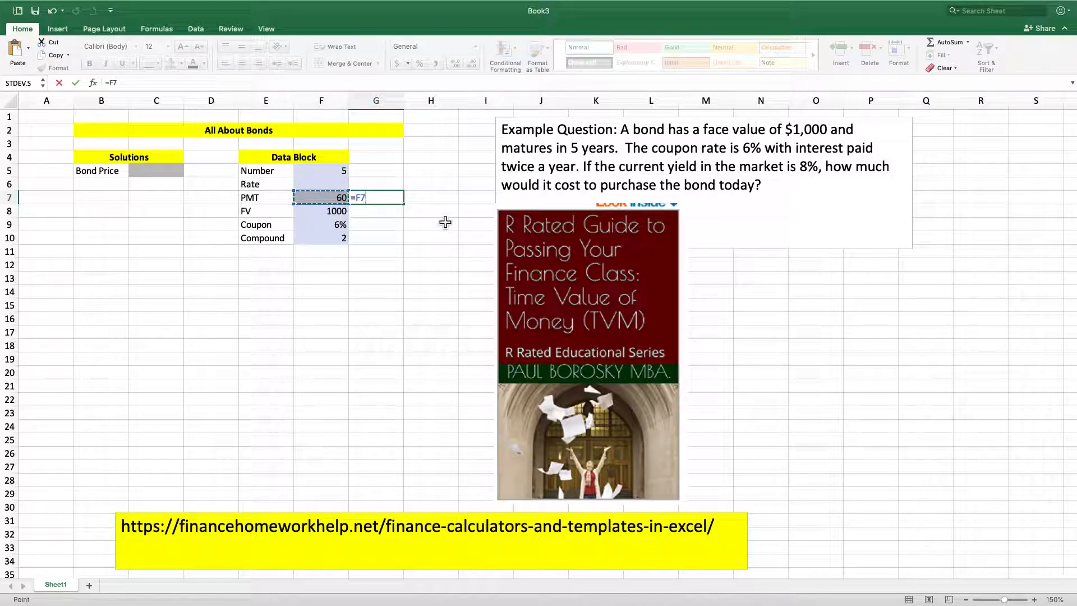
{"action": "type", "text": "/"}
{"action": "left_click", "coordinate": [330, 238]}
{"action": "key", "text": "Return"}
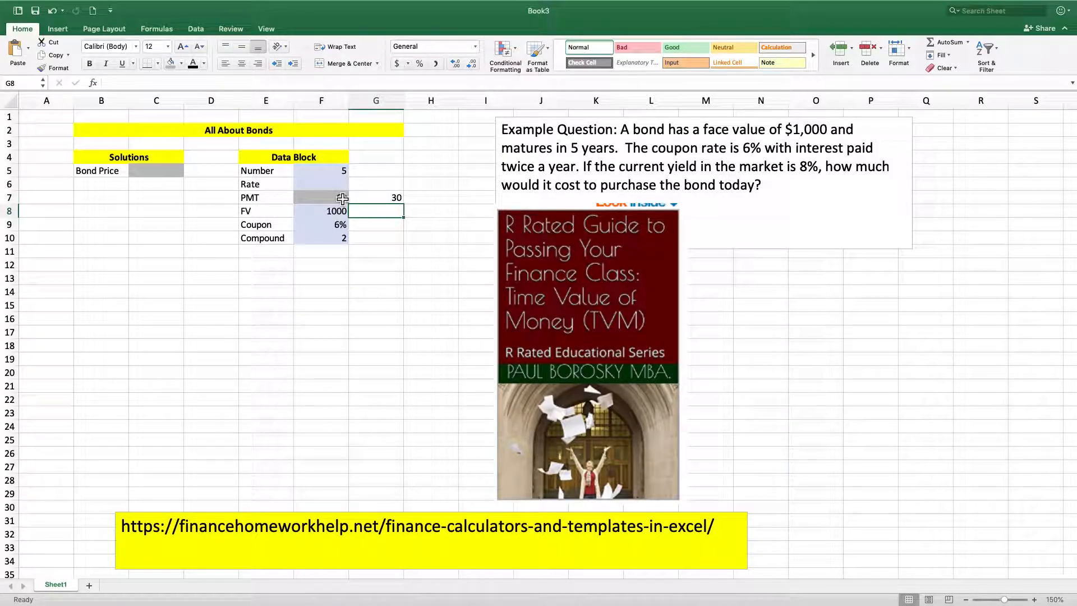
{"action": "left_click", "coordinate": [386, 199]}
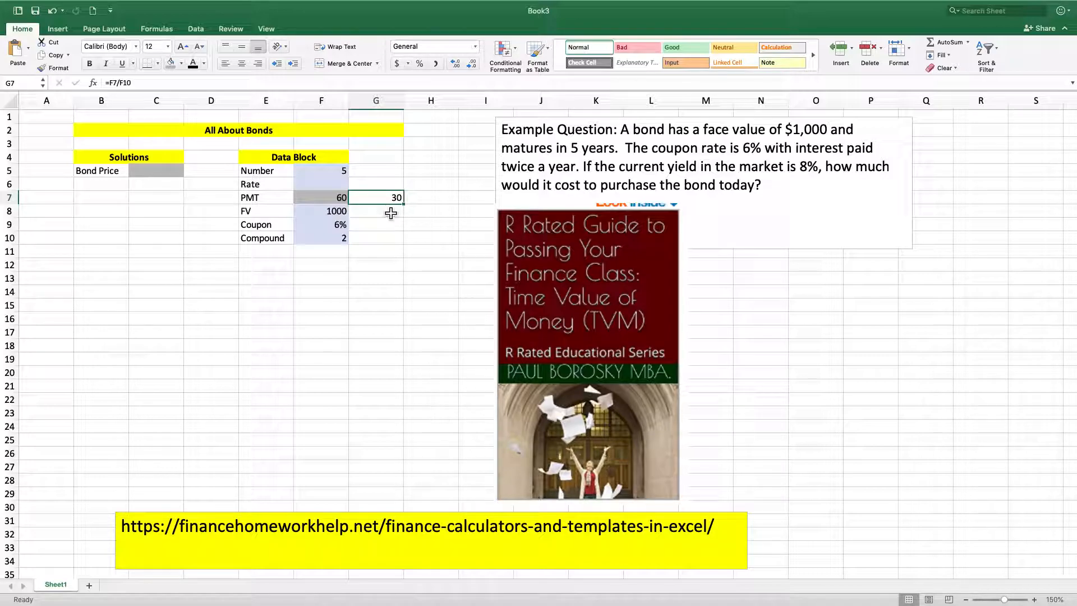
Calculate the total number of compounding periods in G5 with the formula =F5*F10.
{"action": "left_click", "coordinate": [330, 177]}
{"action": "left_click", "coordinate": [379, 178]}
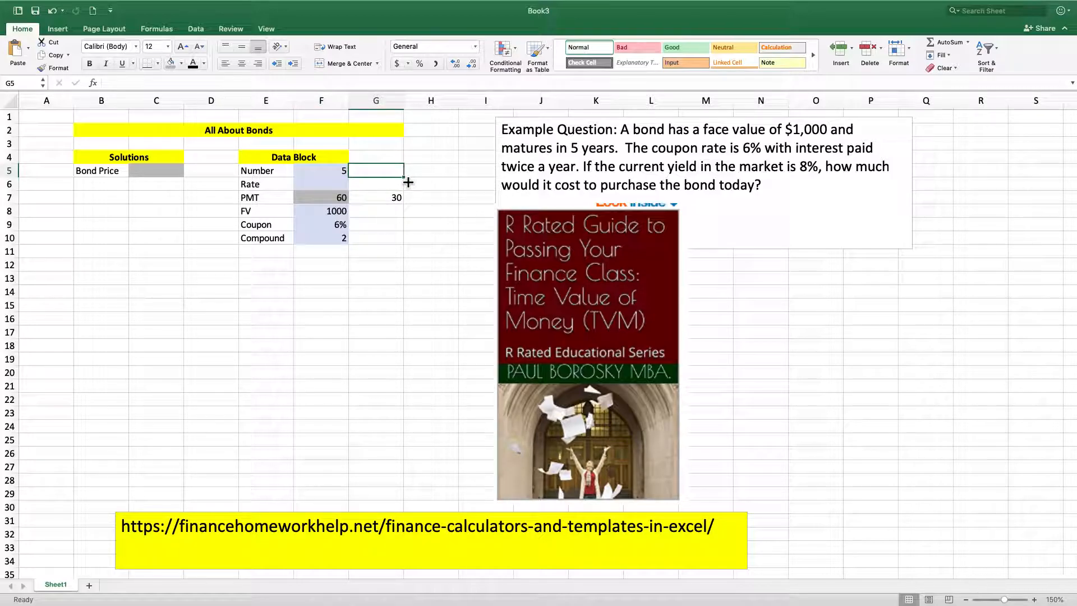
{"action": "type", "text": "="}
{"action": "left_click", "coordinate": [332, 169]}
{"action": "type", "text": "*"}
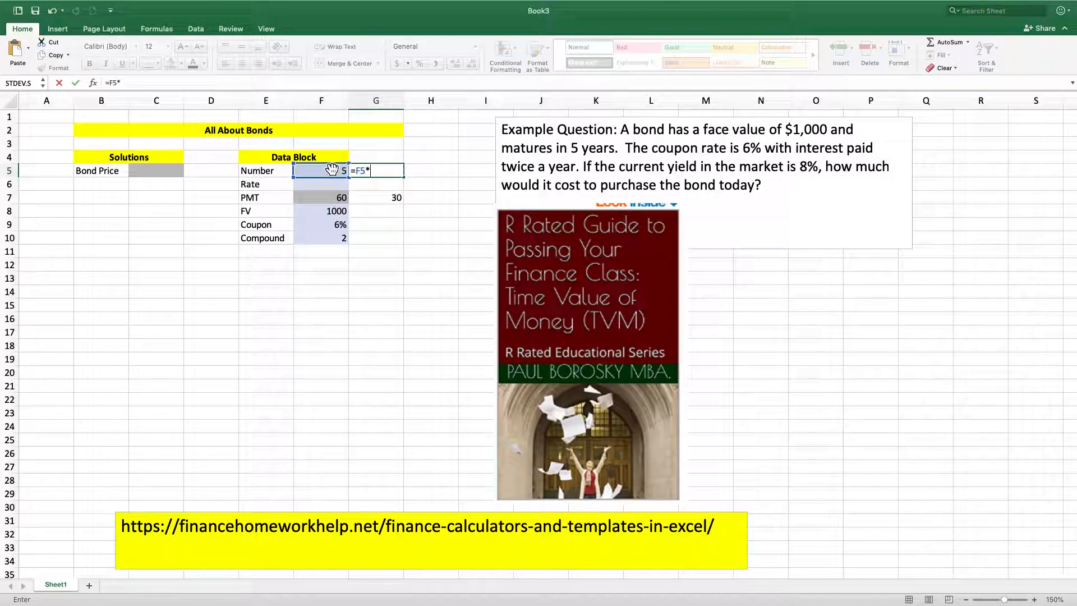
{"action": "left_click", "coordinate": [325, 236]}
{"action": "key", "text": "Return"}
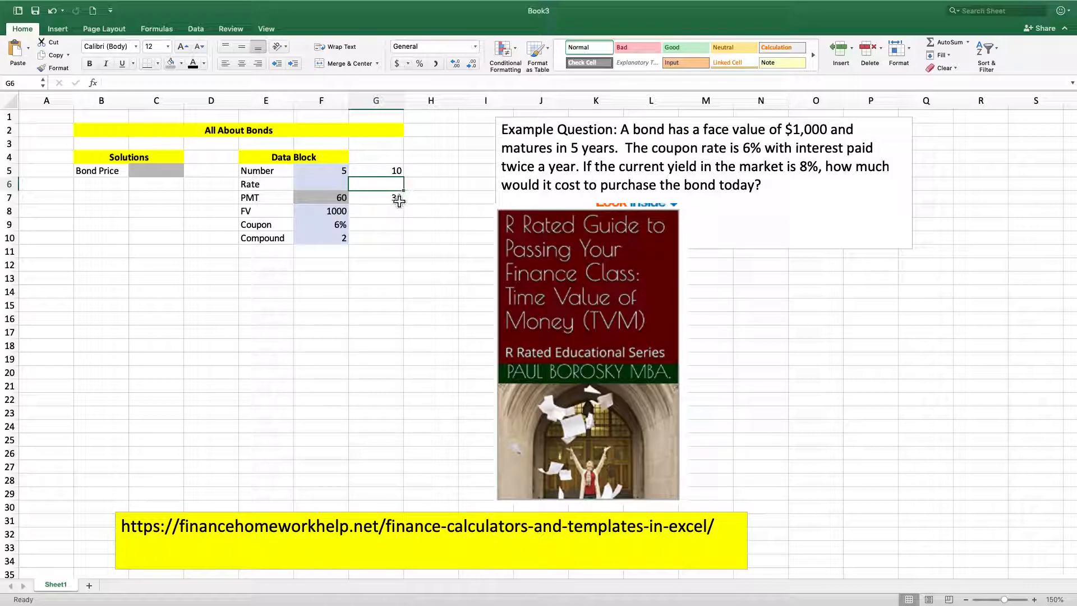
Enter 8% as the Rate in F6.
{"action": "left_click", "coordinate": [334, 186]}
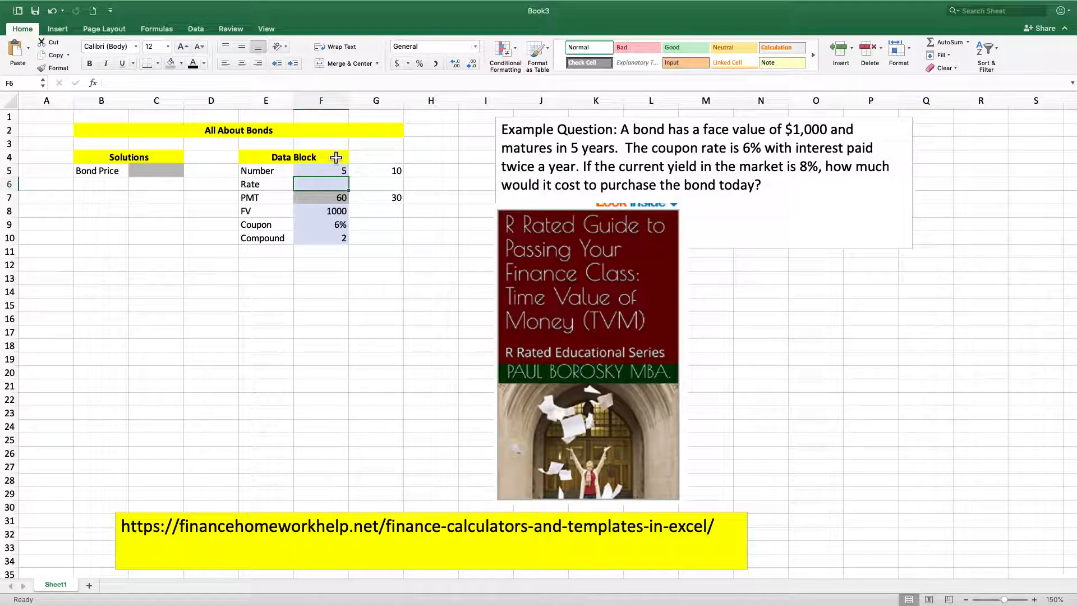
{"action": "type", "text": "8"}
{"action": "key", "text": "Return"}
{"action": "left_click", "coordinate": [330, 185]}
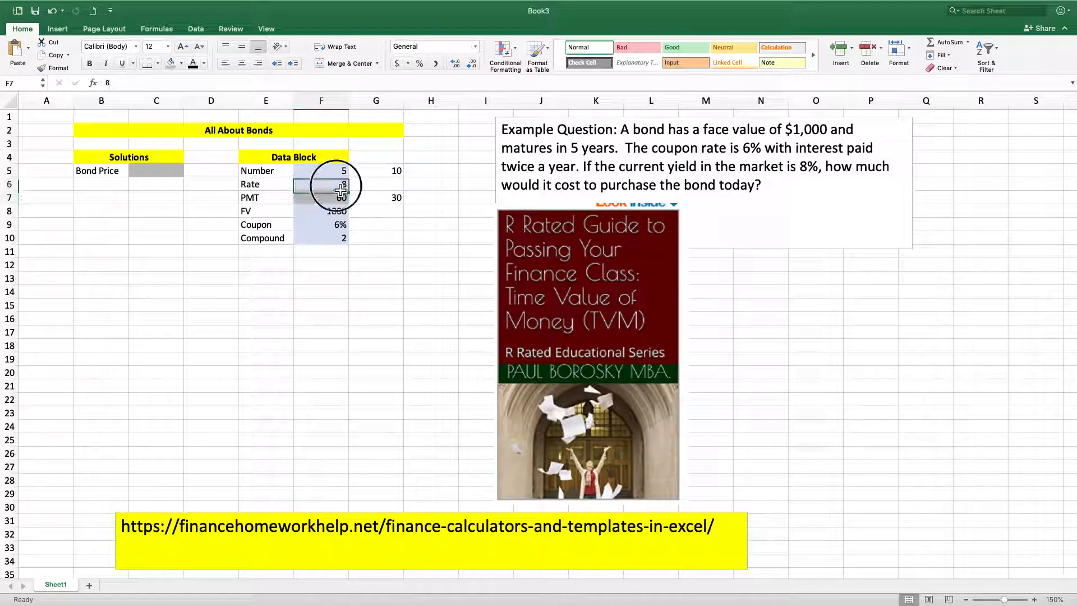
{"action": "type", "text": "8%"}
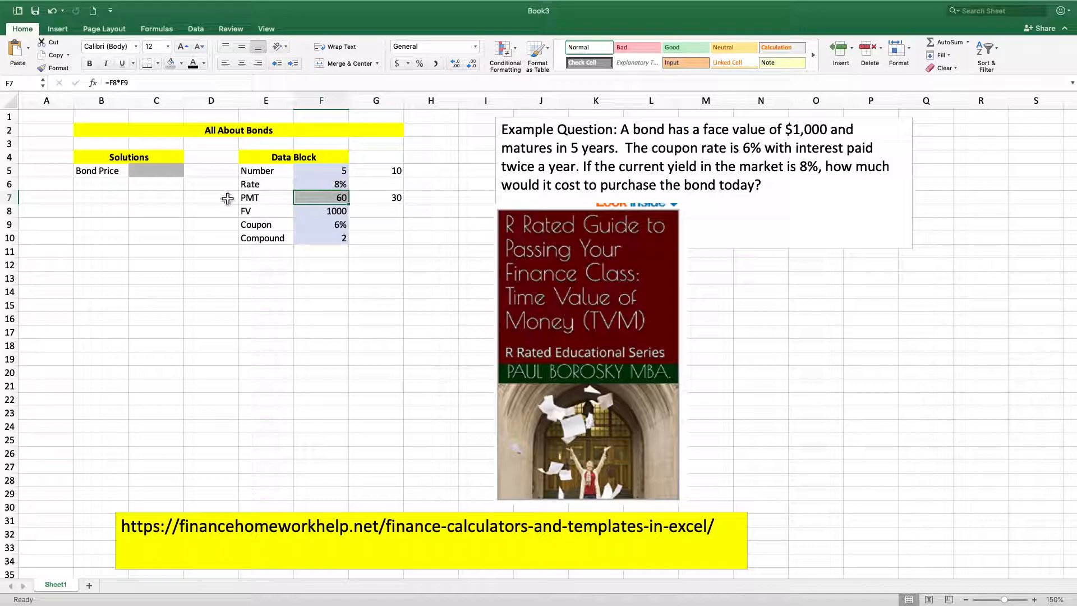
{"action": "left_click", "coordinate": [178, 174]}
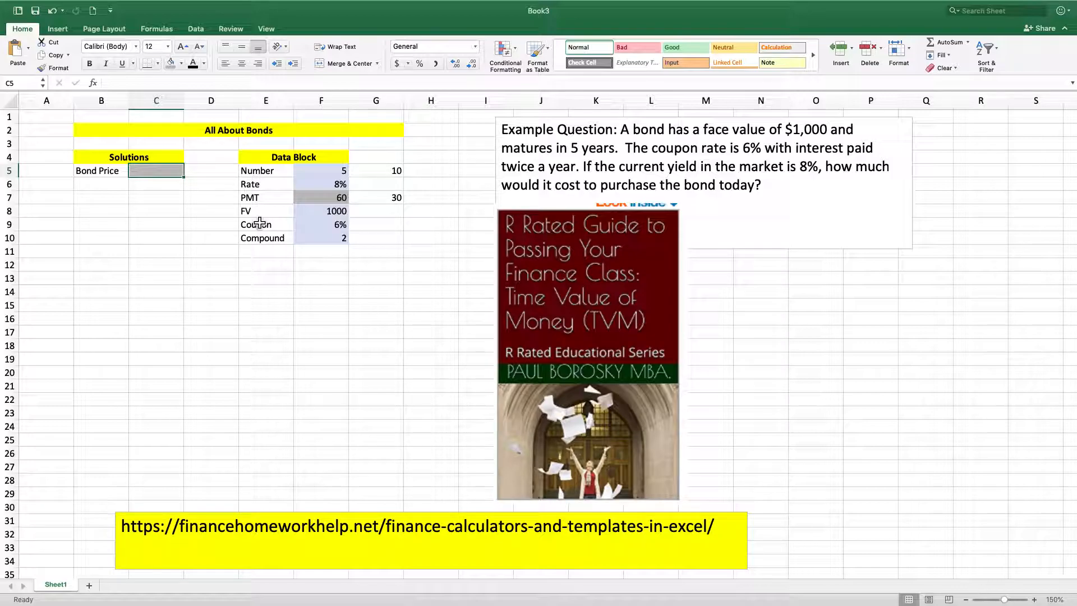
{"action": "type", "text": "="}
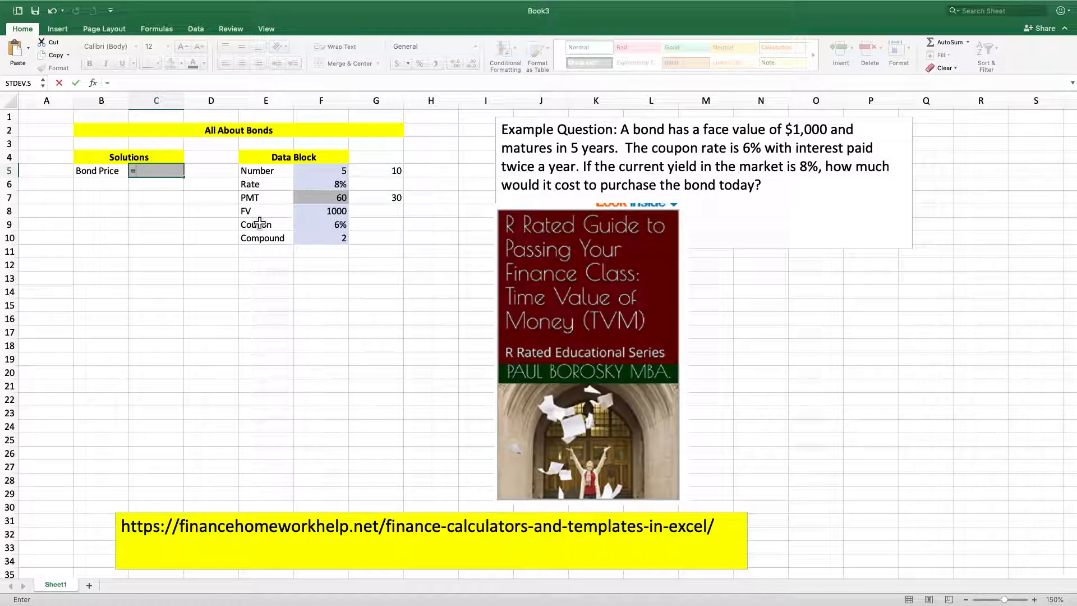
{"action": "type", "text": "pv"}
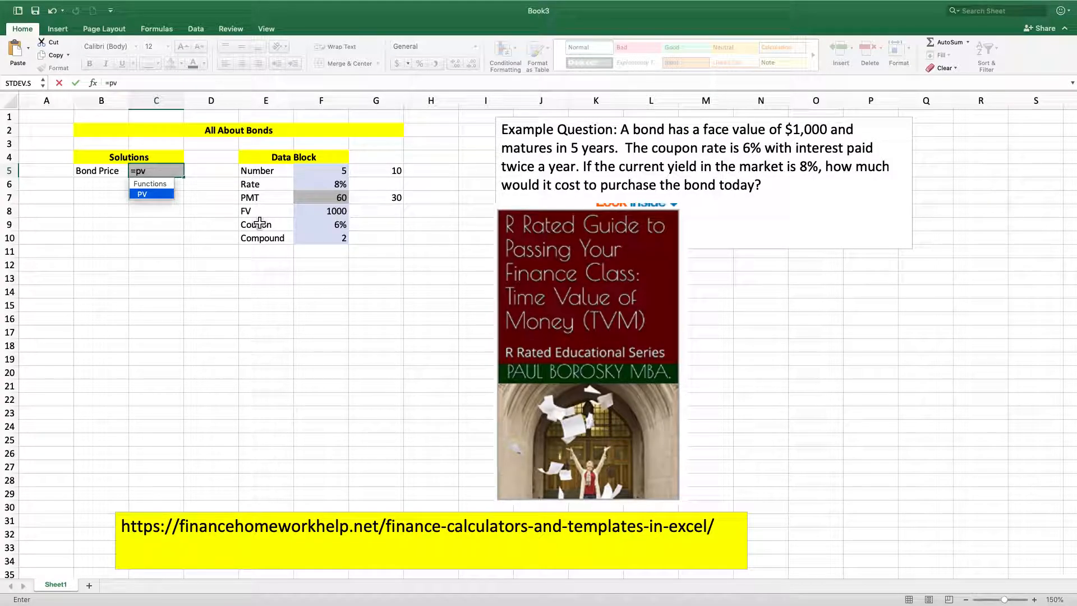
{"action": "type", "text": "("}
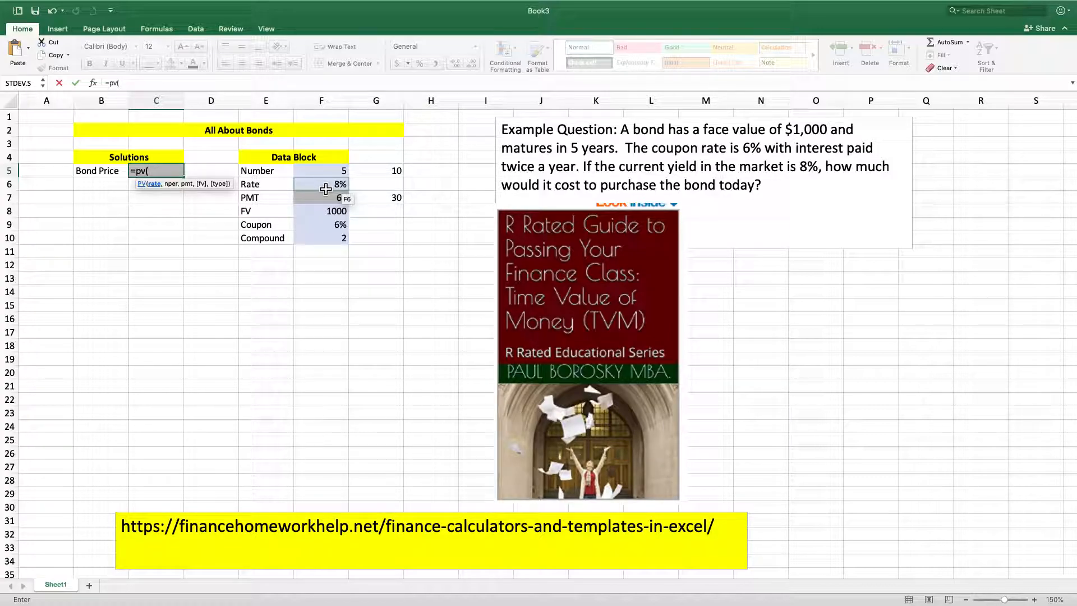
{"action": "key", "text": "Escape"}
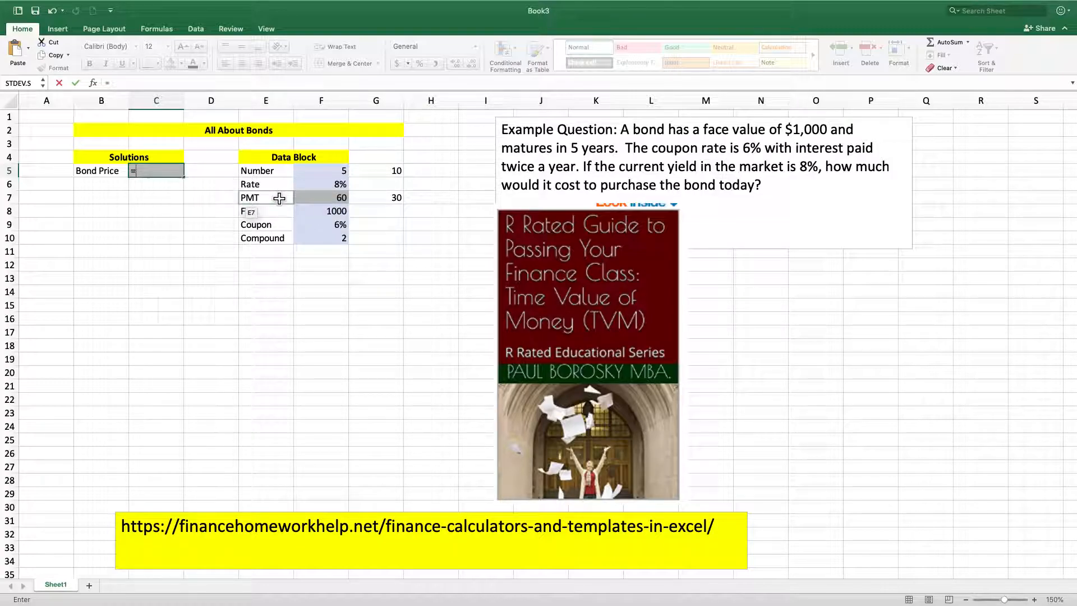
Calculate the rate per compounding period in G6 with the formula =F6/F10.
{"action": "left_click", "coordinate": [392, 185]}
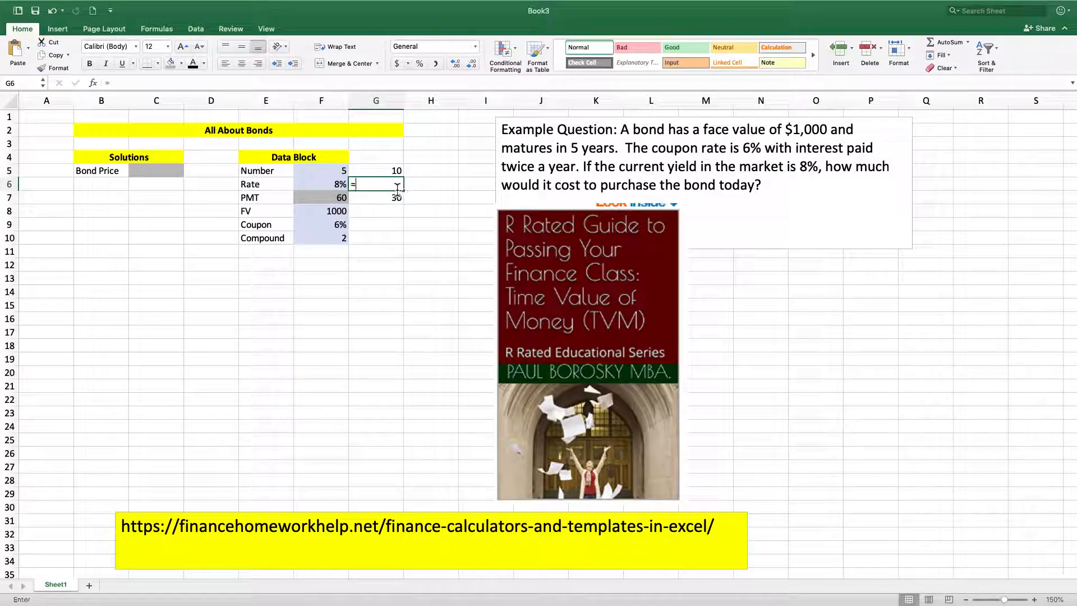
{"action": "type", "text": "="}
{"action": "left_click", "coordinate": [331, 188]}
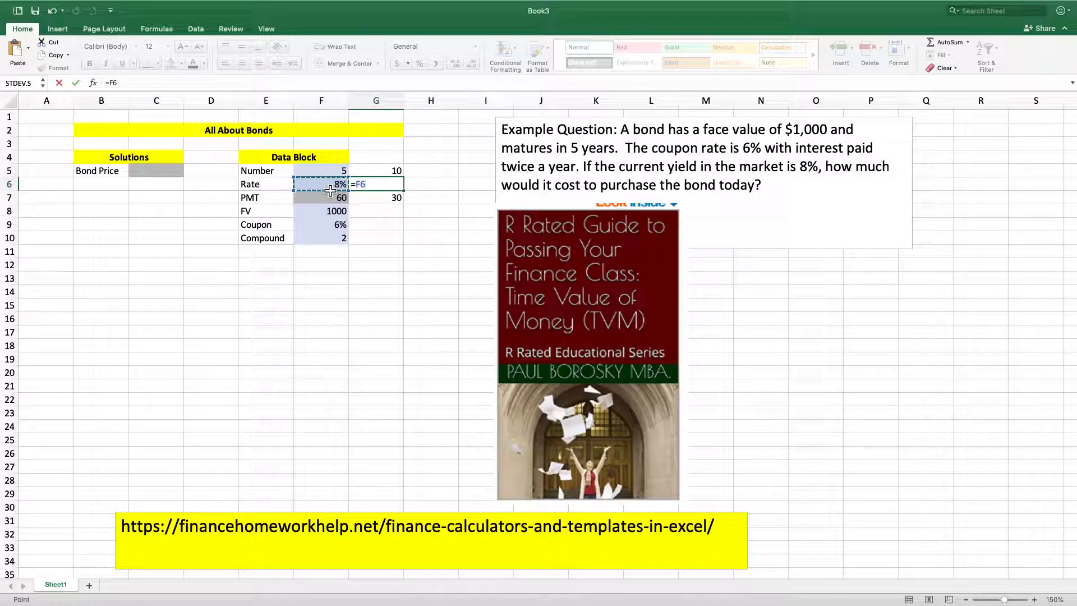
{"action": "type", "text": "/"}
{"action": "left_click", "coordinate": [323, 238]}
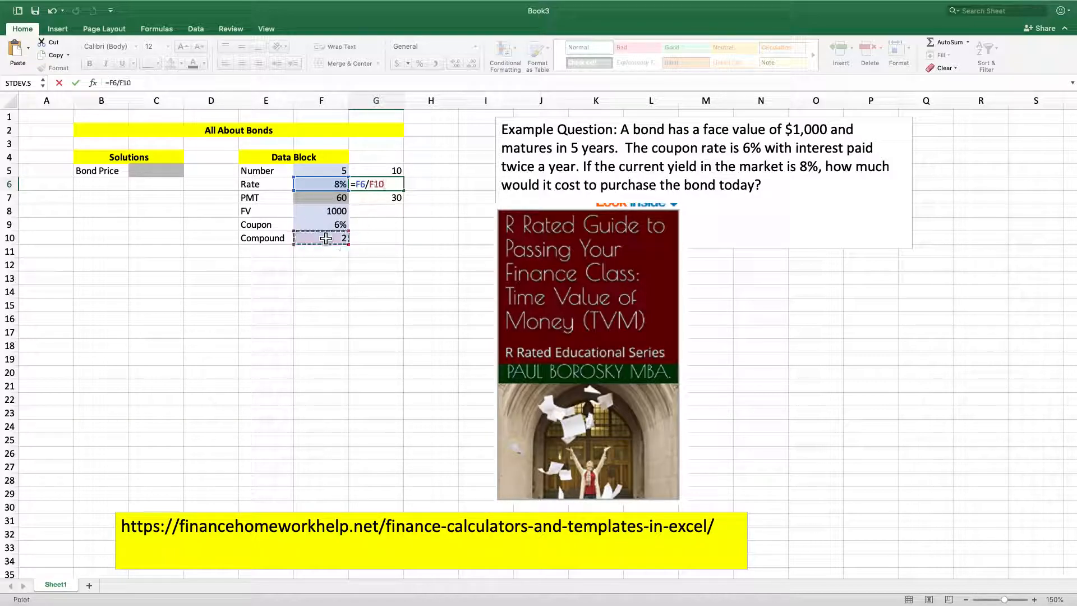
{"action": "key", "text": "Return"}
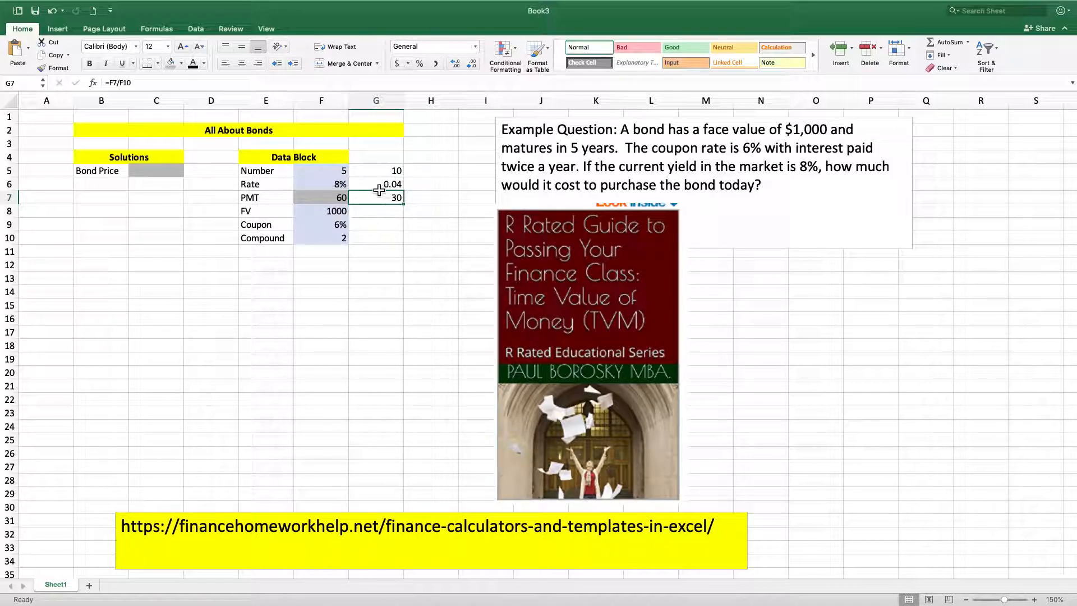
Calculate the Bond Price in C5 with the formula =PV(G6,G5,G7,F8).
{"action": "left_click", "coordinate": [174, 176]}
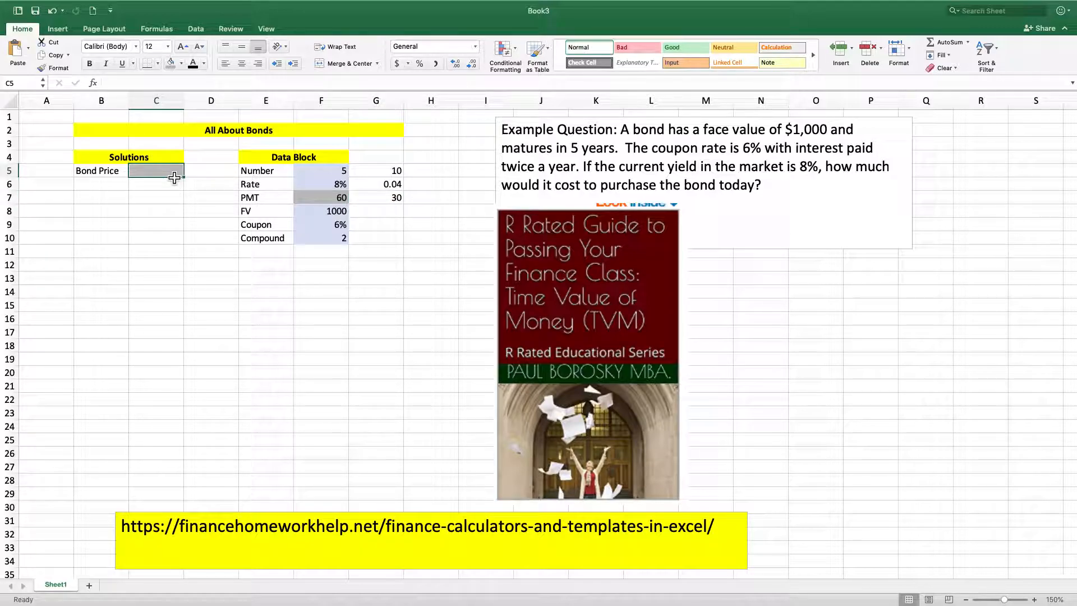
{"action": "type", "text": "=pv("}
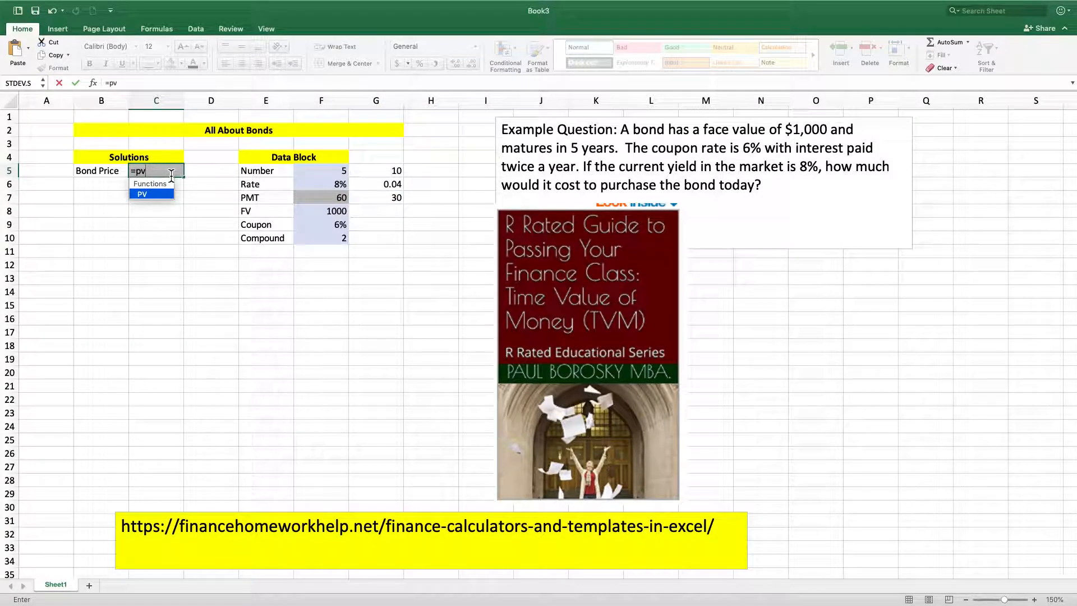
{"action": "left_click", "coordinate": [390, 185]}
{"action": "type", "text": ","}
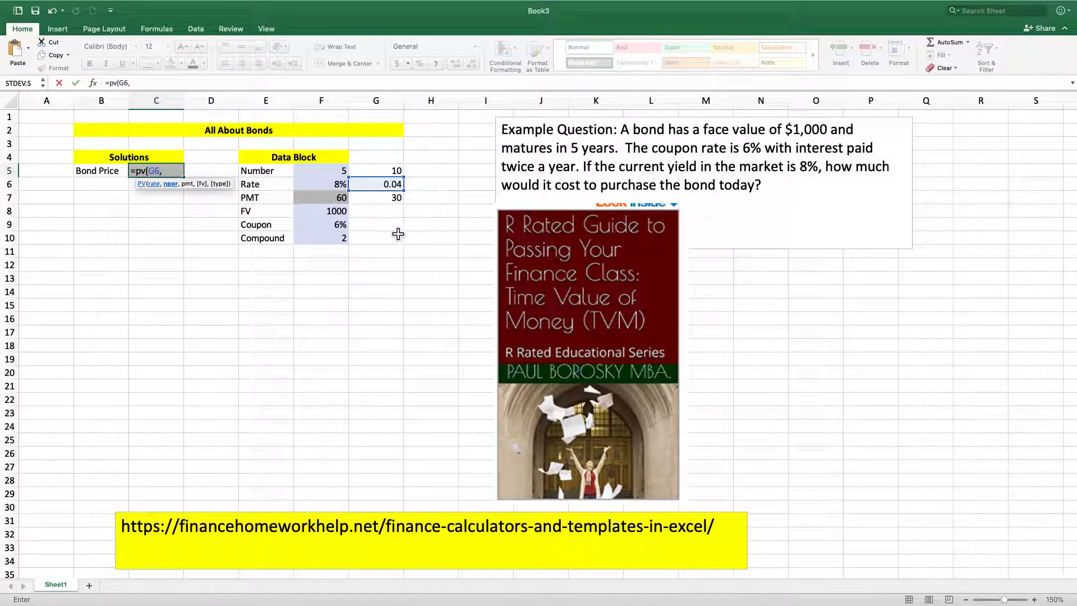
{"action": "left_click", "coordinate": [373, 172]}
{"action": "type", "text": ","}
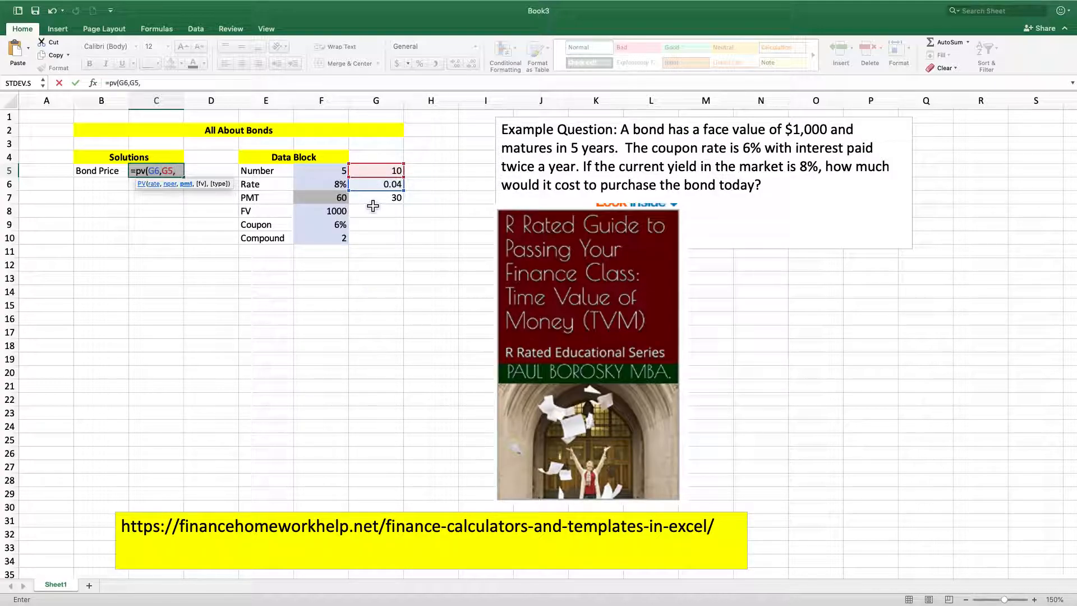
{"action": "left_click", "coordinate": [373, 203]}
{"action": "type", "text": ","}
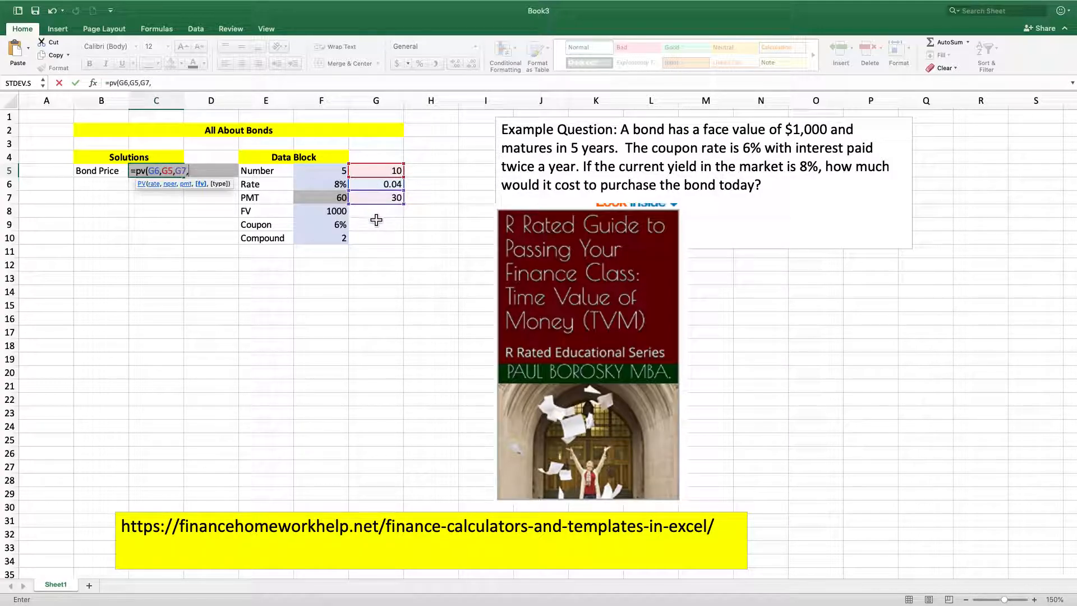
{"action": "left_click", "coordinate": [343, 218]}
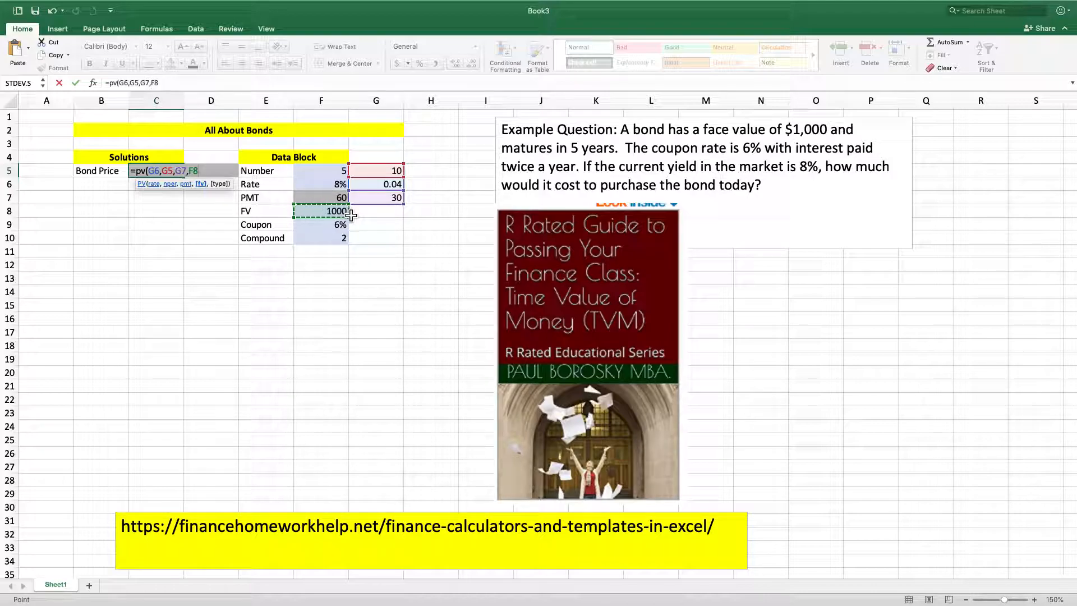
{"action": "key", "text": "Return"}
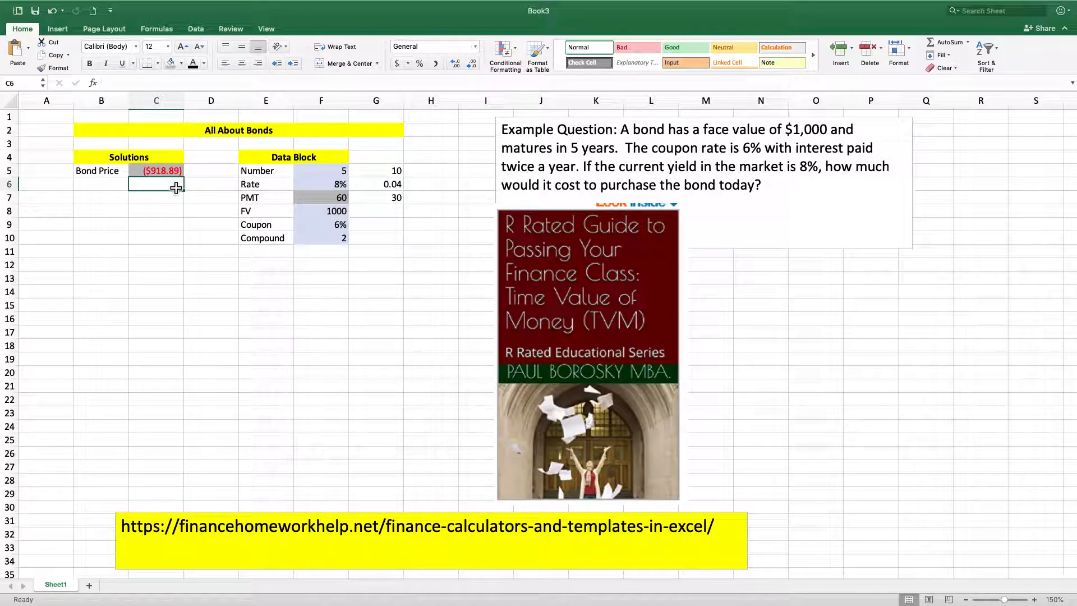
{"action": "left_click", "coordinate": [204, 239]}
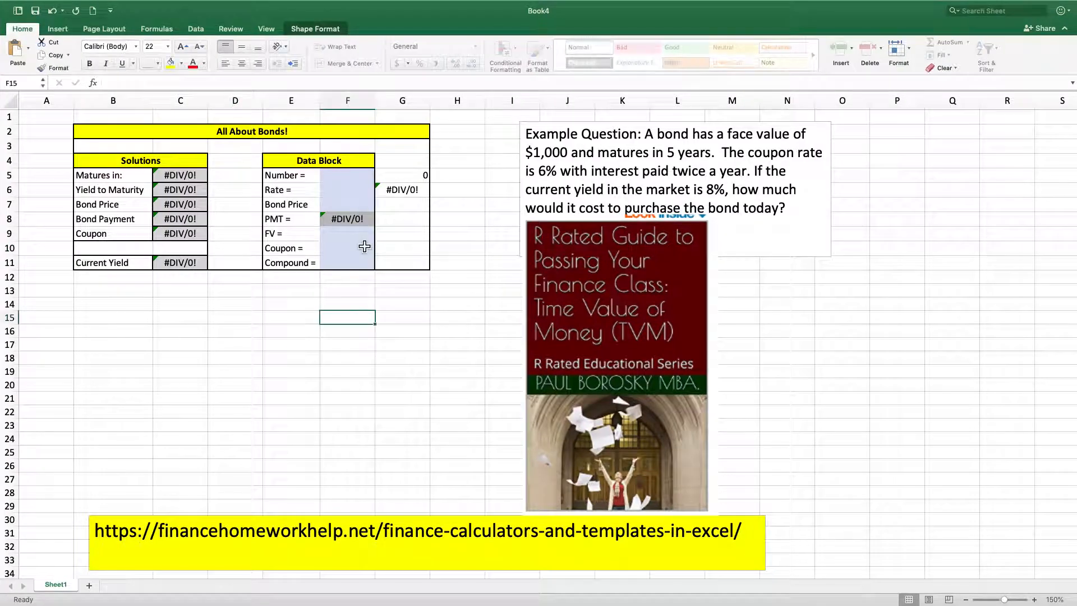
In the Book4 bond template's data block, enter 5 as the Number in F5 and 8% as the Rate in F6.
{"action": "left_click", "coordinate": [341, 291]}
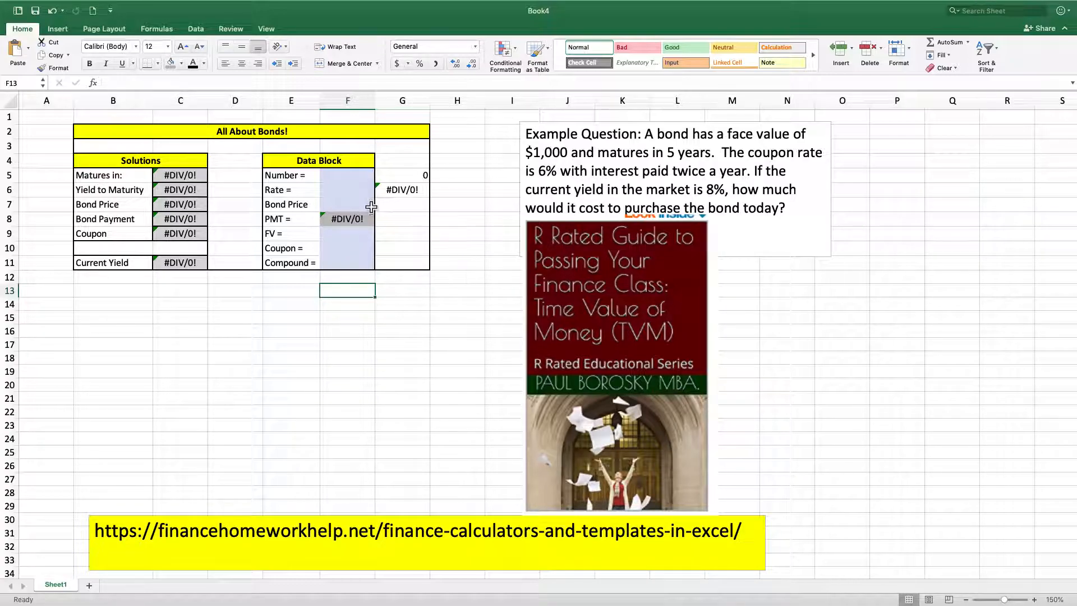
{"action": "left_click", "coordinate": [350, 177]}
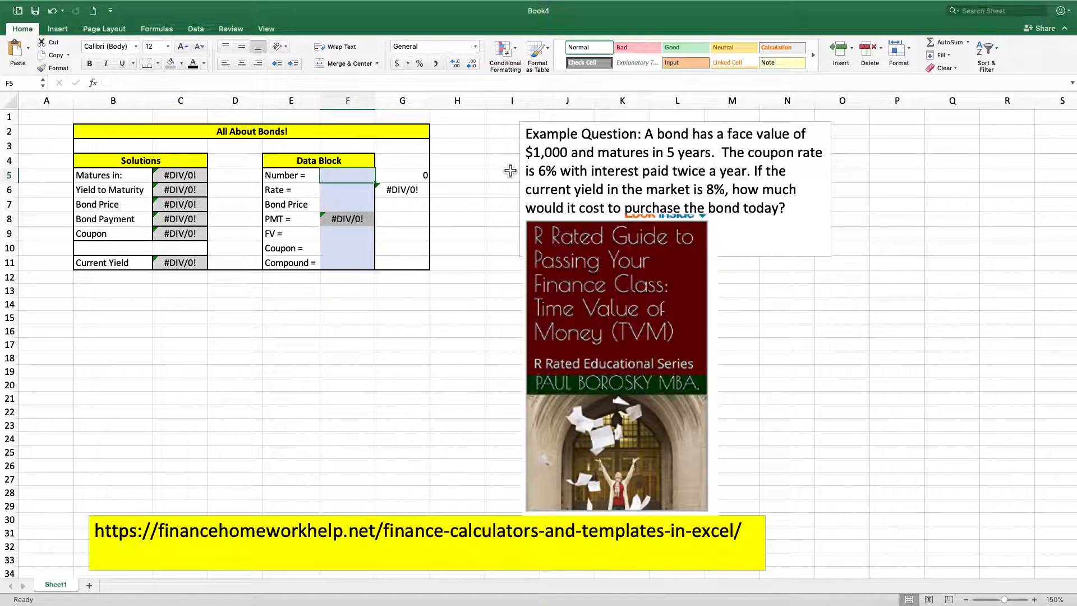
{"action": "type", "text": "5"}
{"action": "key", "text": "Return"}
{"action": "type", "text": "8"}
{"action": "key", "text": "Return"}
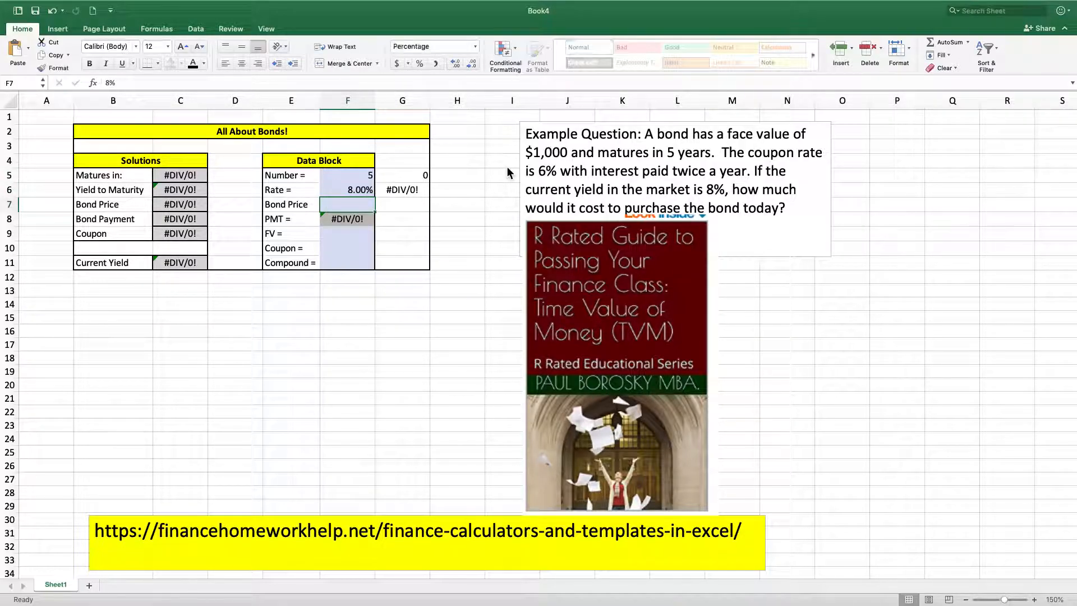
Complete the data block with an FV of 1000 in F9, a Coupon of 6% in F10 and a Compound of 2 in F11.
{"action": "key", "text": "Down"}
{"action": "key", "text": "Down"}
{"action": "type", "text": "1000"}
{"action": "key", "text": "Return"}
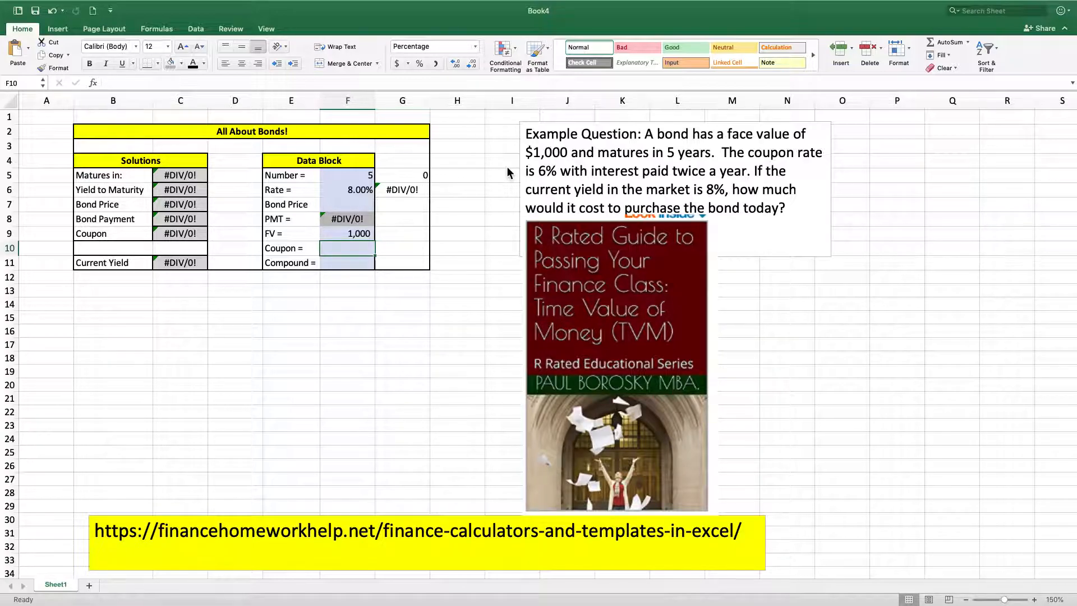
{"action": "type", "text": "6%"}
{"action": "key", "text": "Return"}
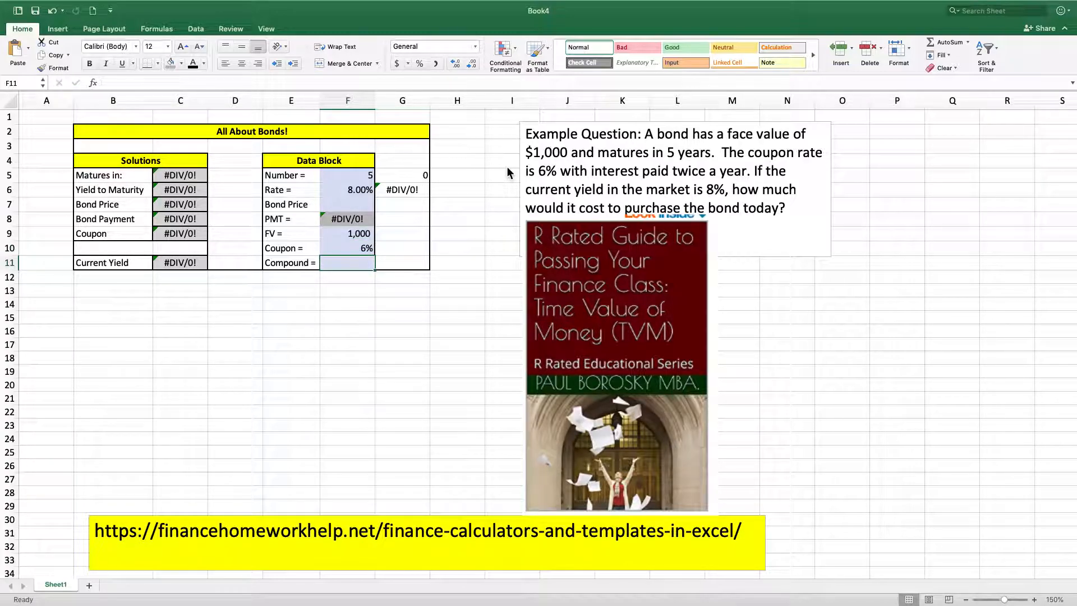
{"action": "type", "text": "2"}
{"action": "key", "text": "Return"}
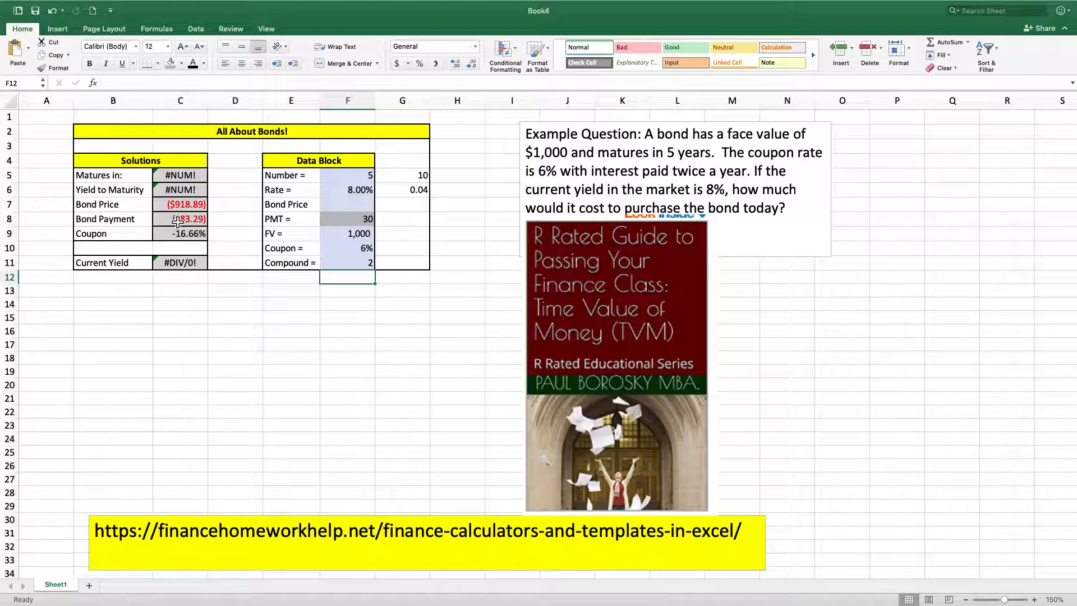
Enter -918.89 as the Bond Price in F7 of the data block.
{"action": "left_click", "coordinate": [357, 210]}
{"action": "type", "text": "-"}
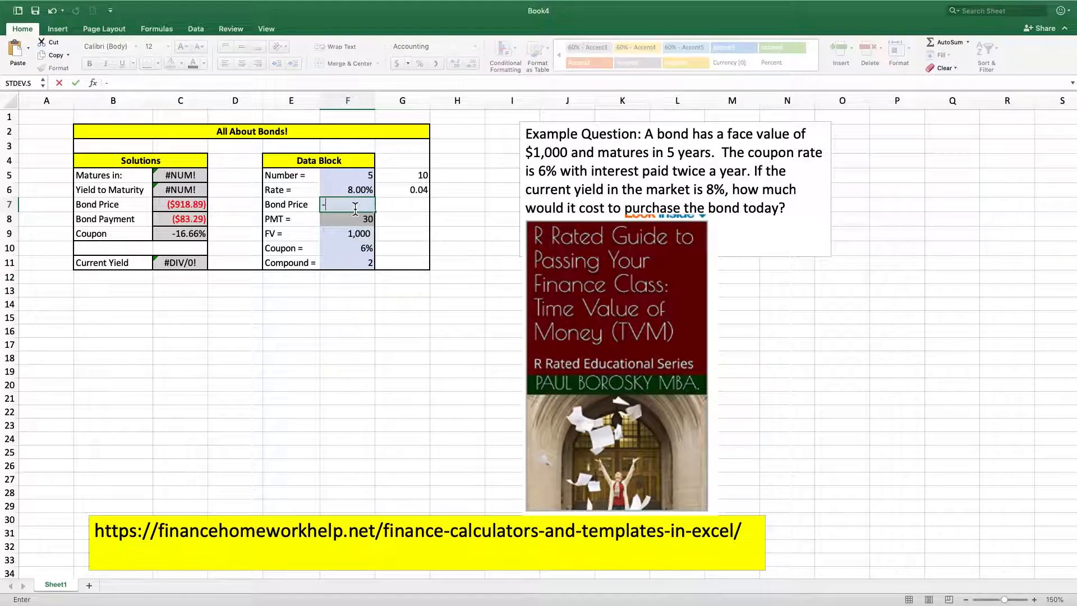
{"action": "type", "text": "918.89"}
{"action": "key", "text": "Return"}
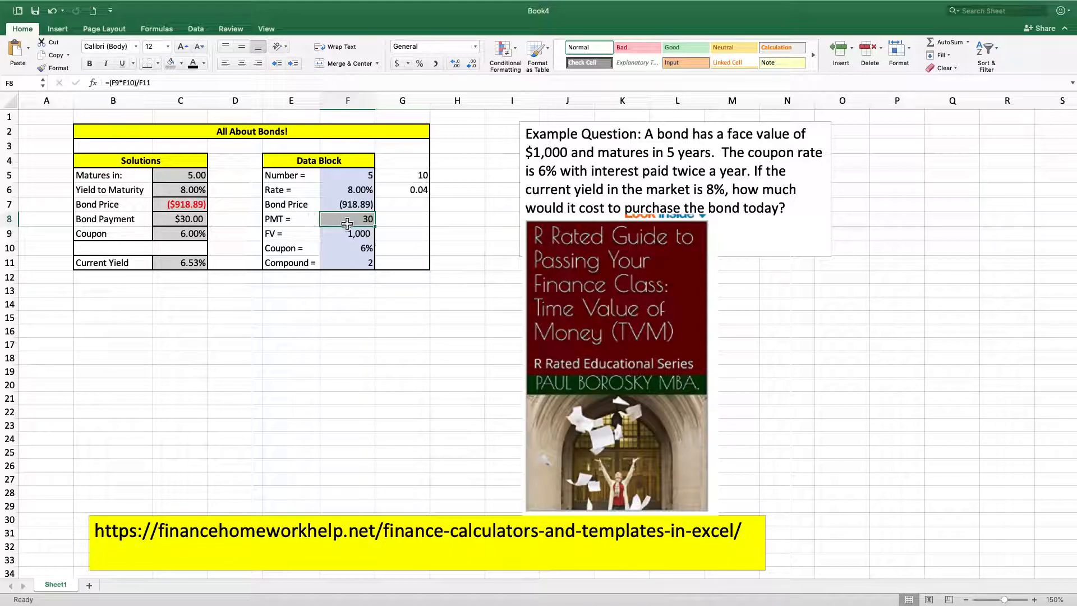
Re-enter 2 as the Compound value in F11.
{"action": "left_click", "coordinate": [373, 262]}
{"action": "type", "text": "2"}
{"action": "key", "text": "Return"}
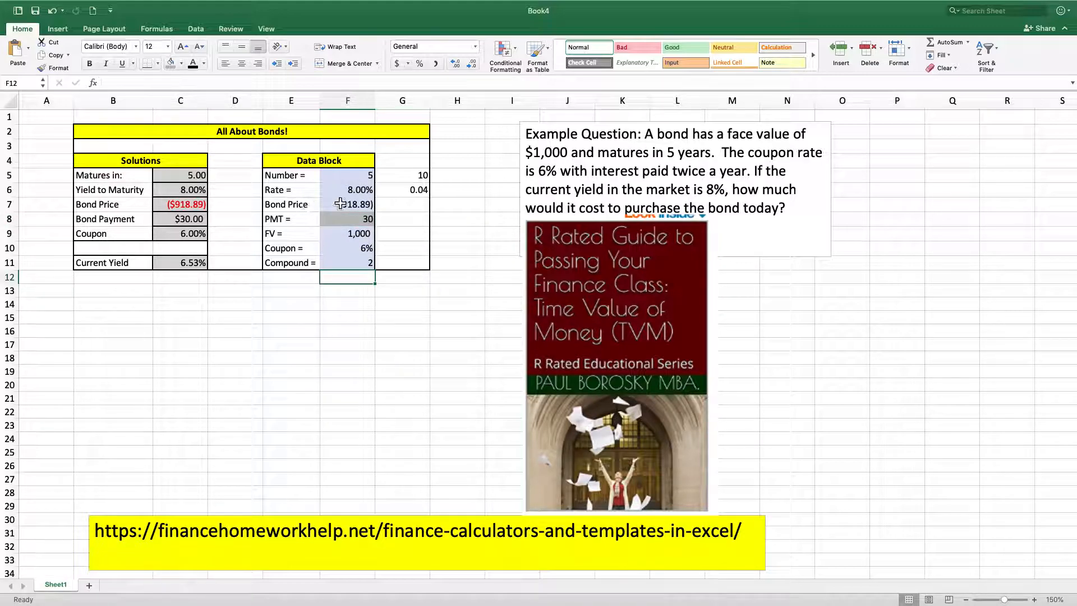